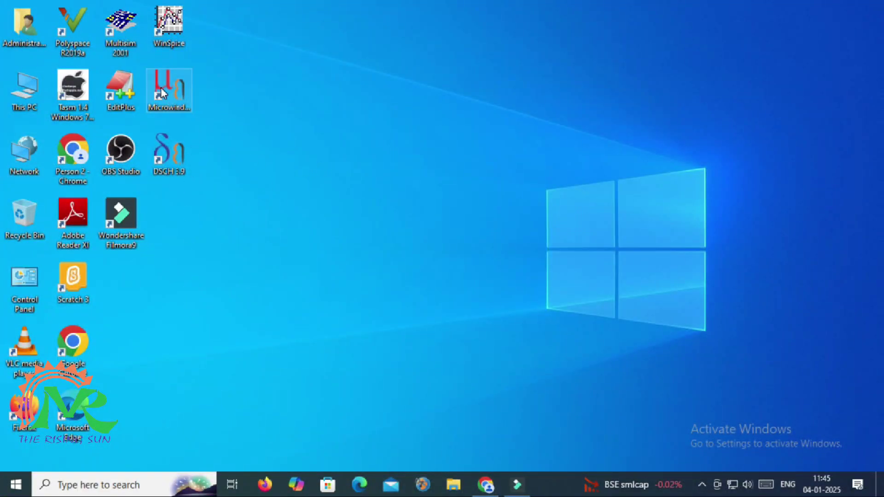
Launch Microwind 3.9 from its desktop shortcut and dismiss the About dialog
left_click(173, 97)
double_click(173, 96)
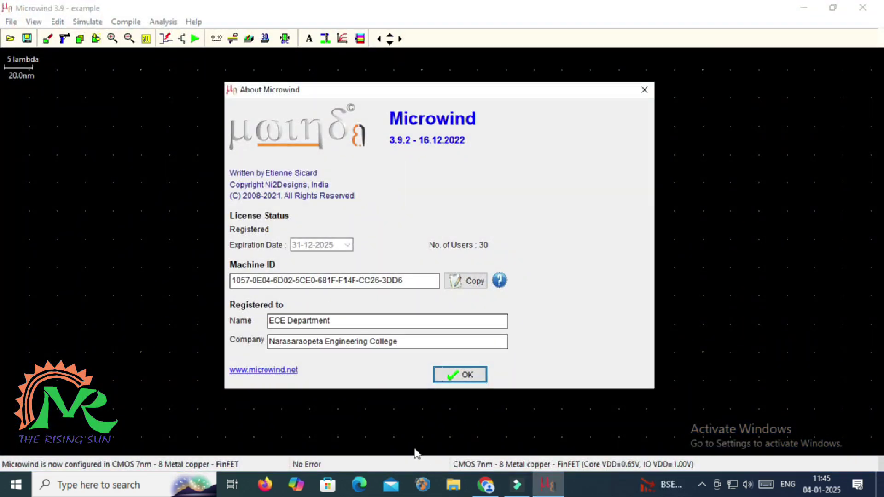
left_click(442, 375)
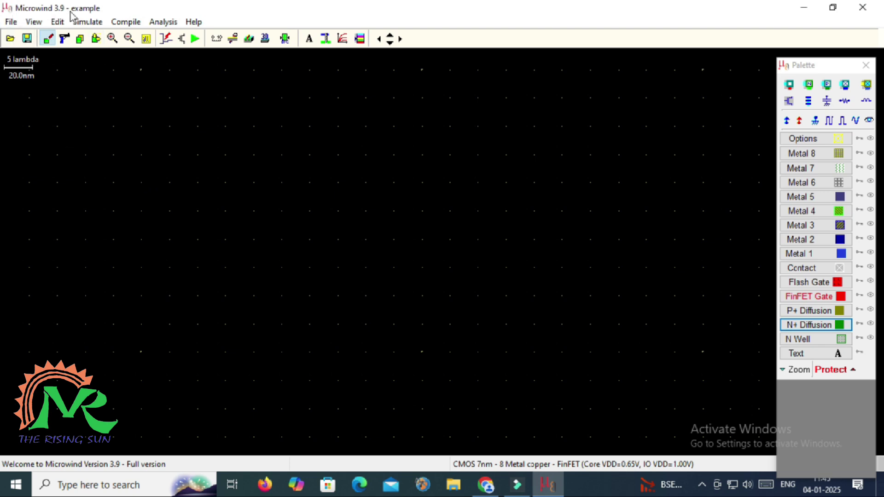
Compile VNR_INV.v into a 2-cell, 6-wire layout and return to the editor
left_click(126, 22)
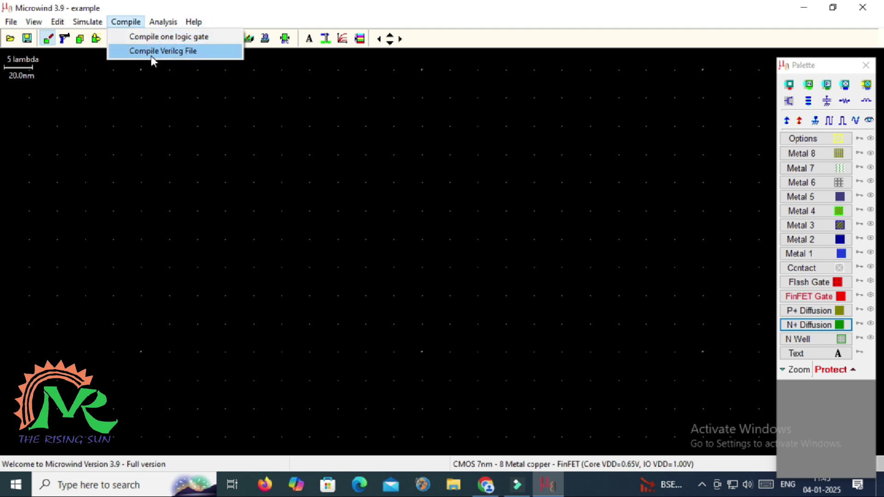
left_click(162, 52)
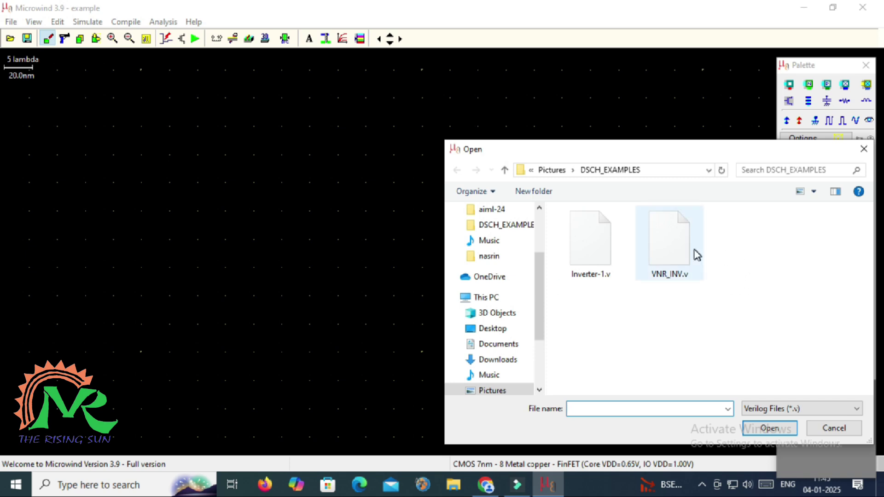
left_click(675, 253)
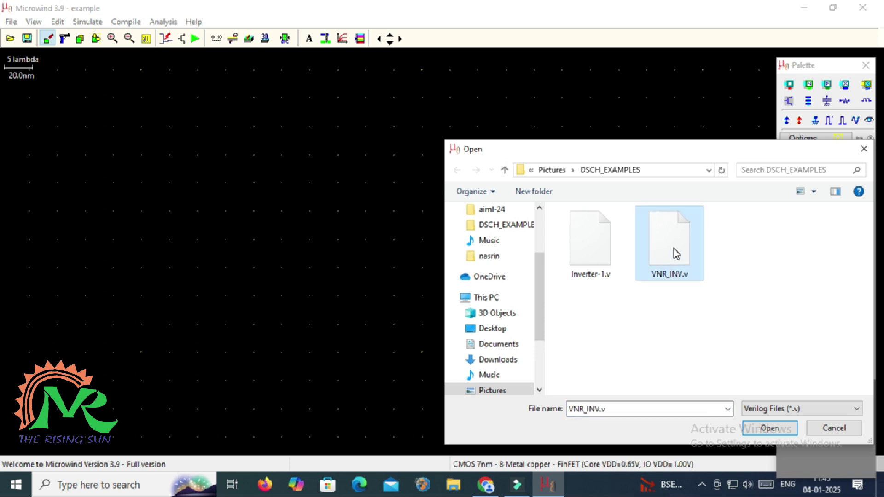
left_click(767, 428)
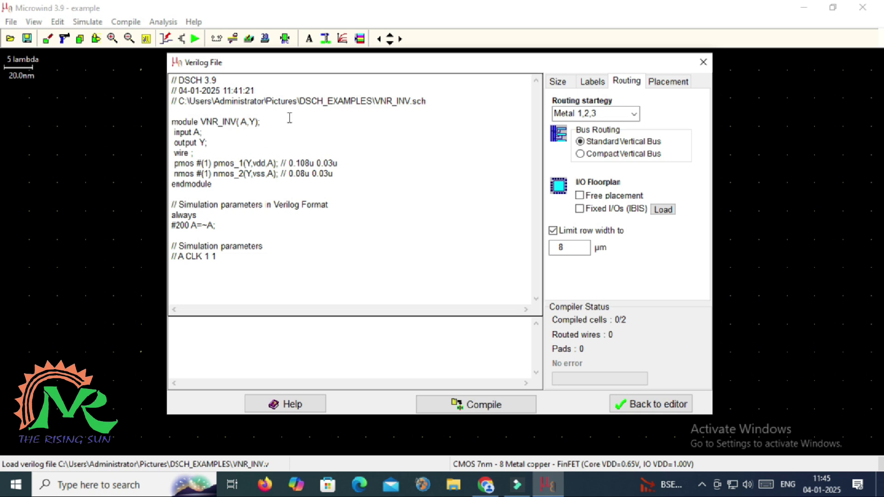
left_click(481, 408)
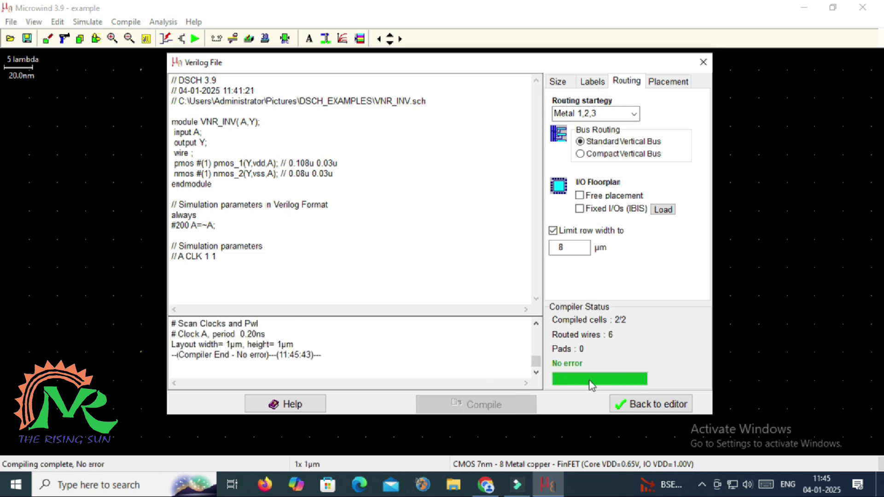
left_click(653, 405)
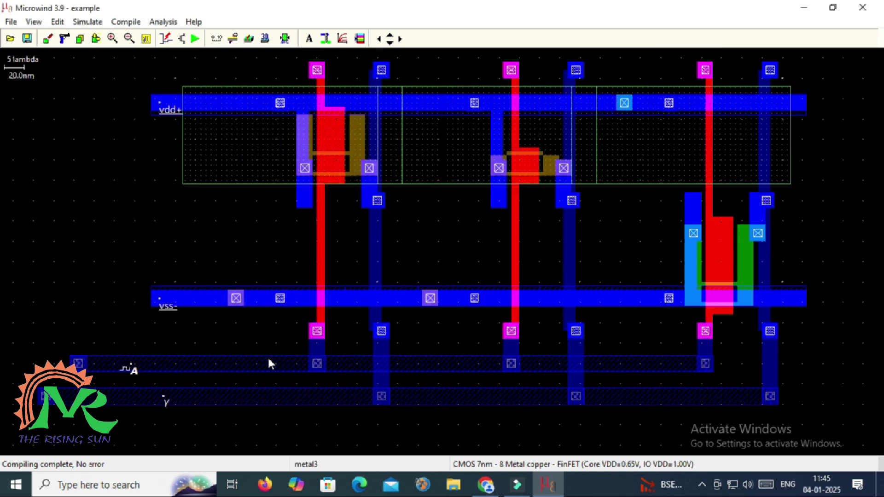
Assign a clock to input A with Time low and Time high both 1 ns
left_click(132, 370)
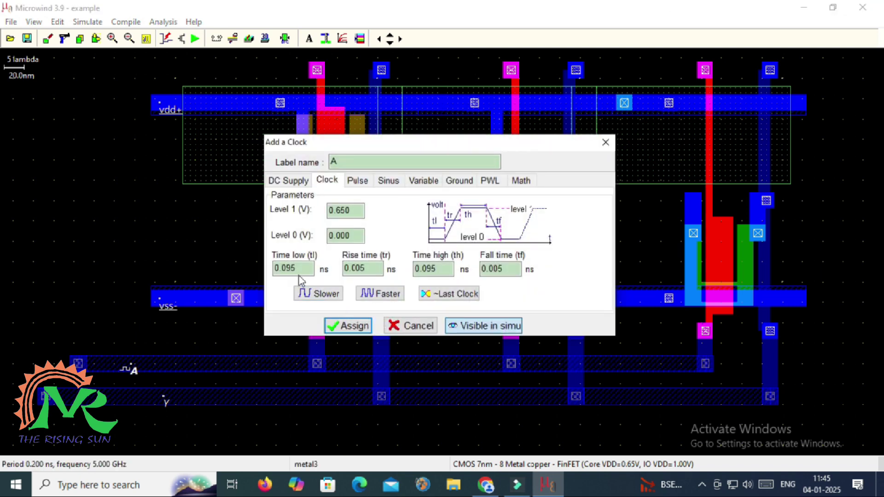
left_click_drag(305, 269, 262, 271)
type("1")
left_click_drag(444, 270, 405, 273)
type("1")
left_click(355, 325)
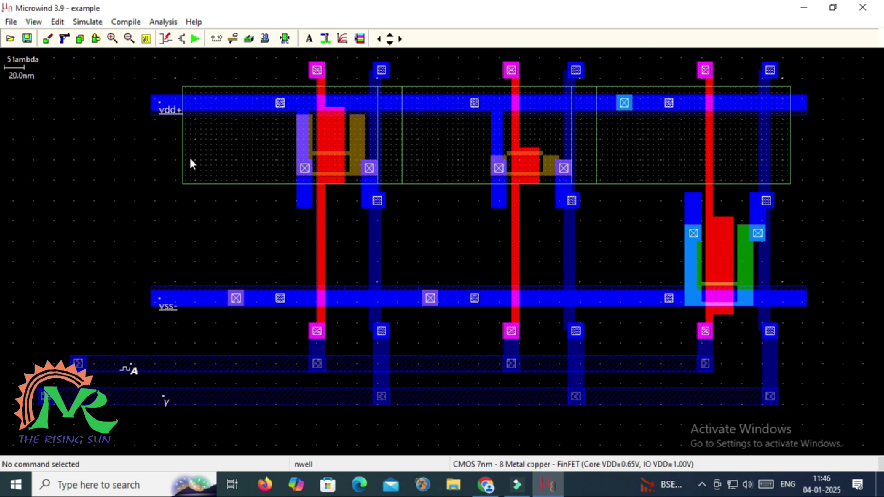
Set the vdd+ supply to 5 V
left_click(170, 111)
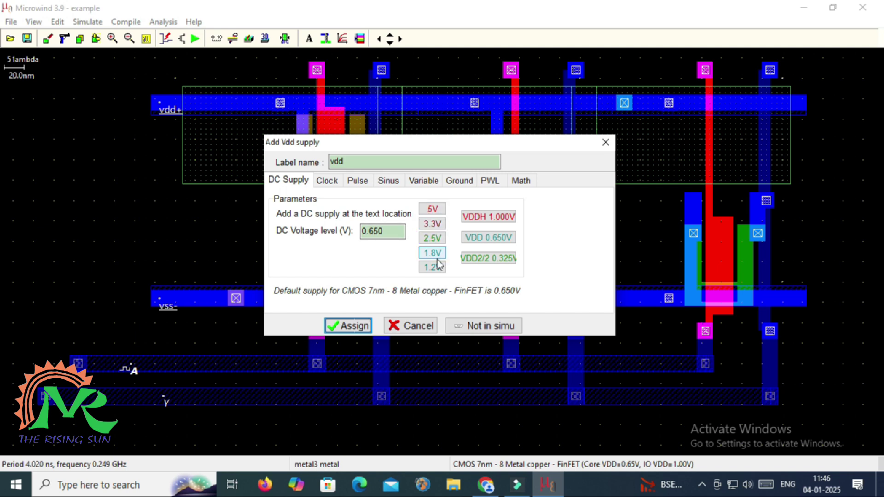
left_click(434, 211)
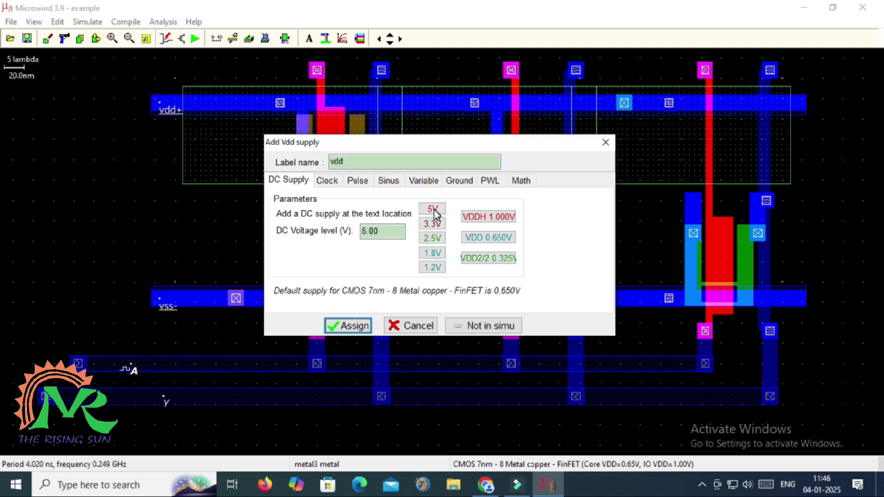
left_click(363, 328)
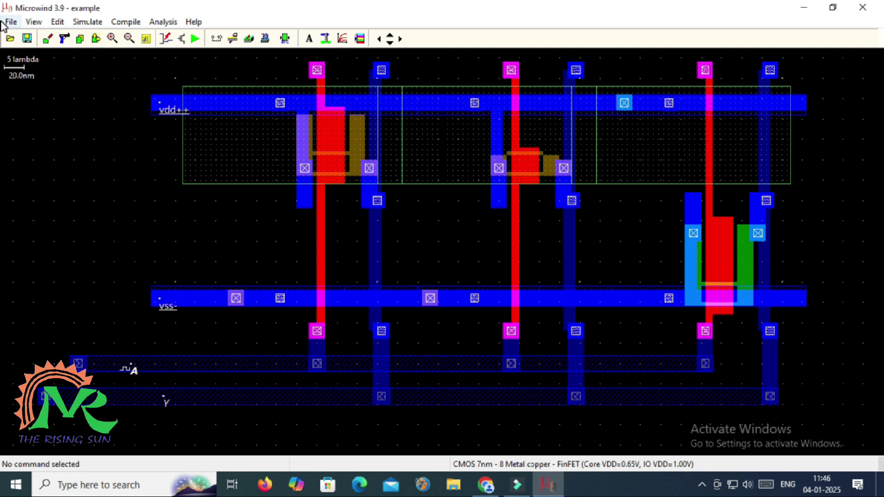
Save the layout, switch the foundry to cmos45n.rul, and save again
left_click(27, 38)
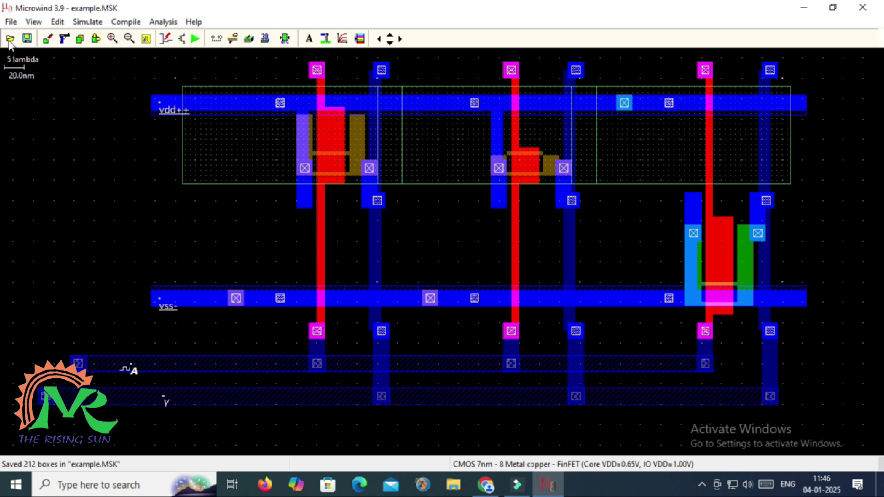
left_click(11, 22)
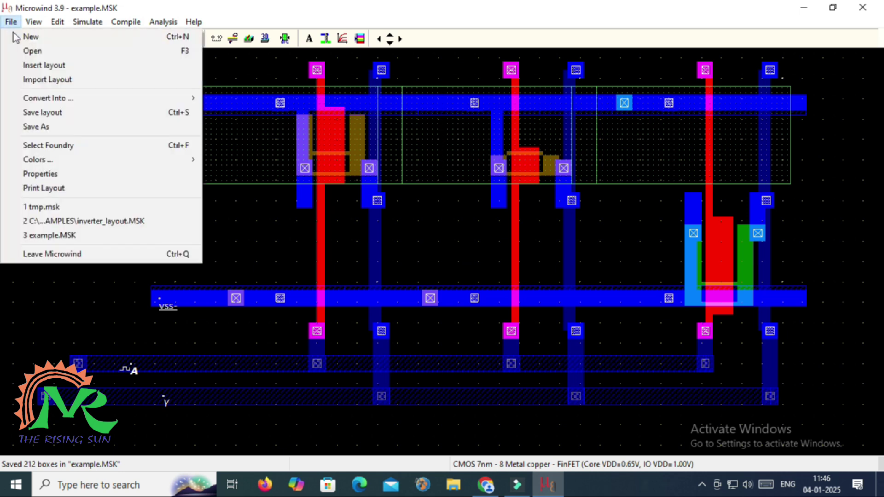
left_click(63, 145)
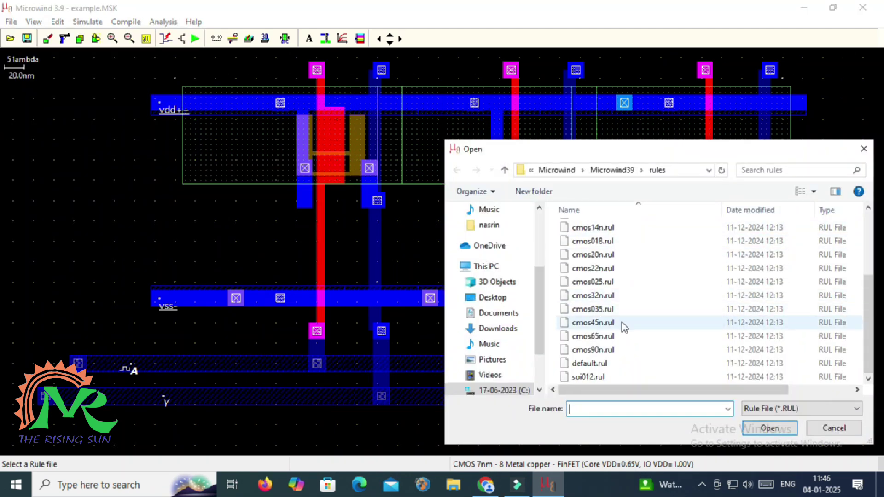
left_click(641, 322)
left_click(768, 429)
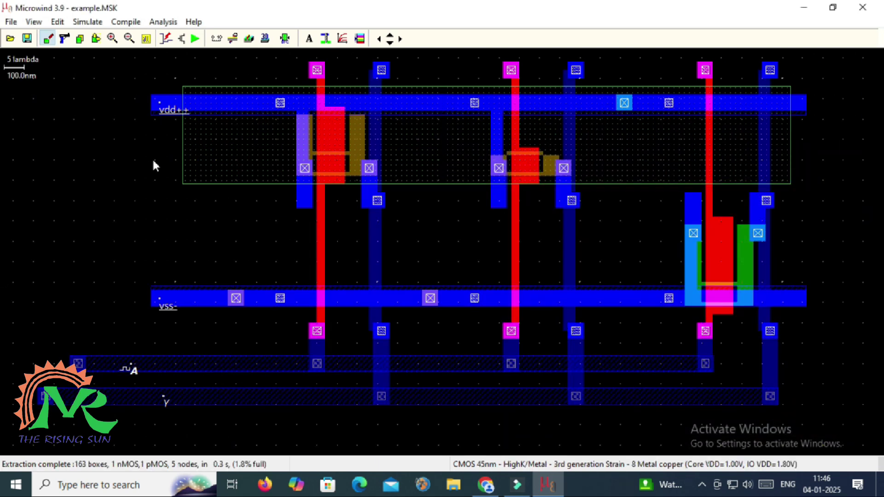
left_click(28, 39)
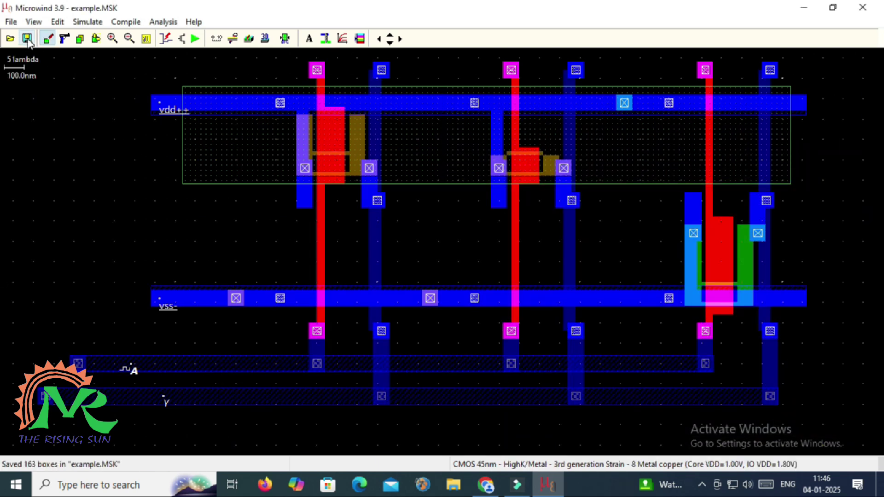
Save the layout as VNR_INV.MSK in Pictures\DSCH_EXAMPLES
left_click(12, 22)
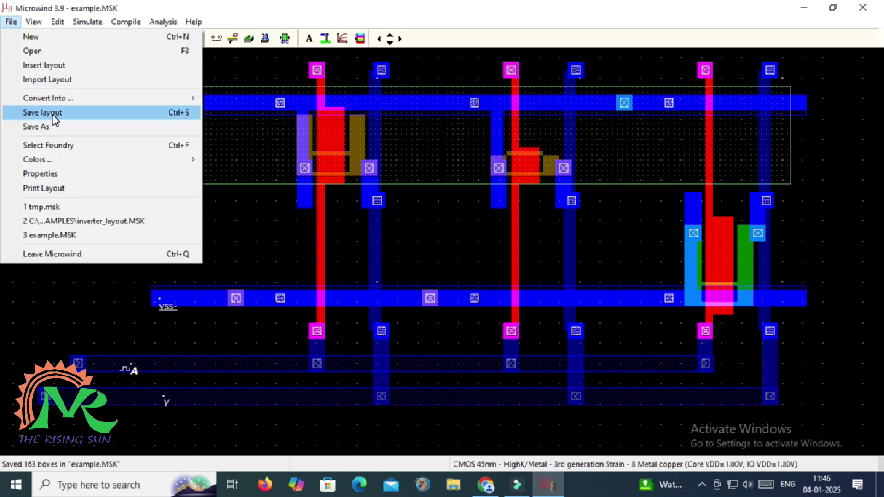
left_click(36, 127)
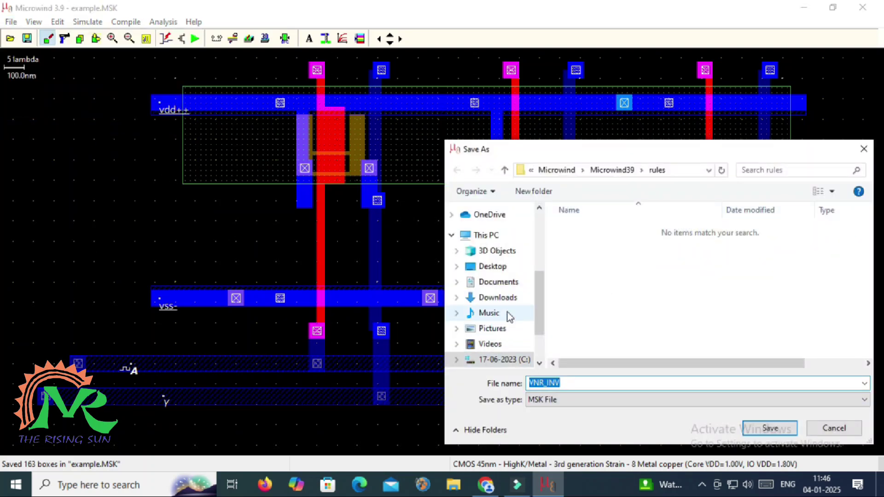
left_click(505, 332)
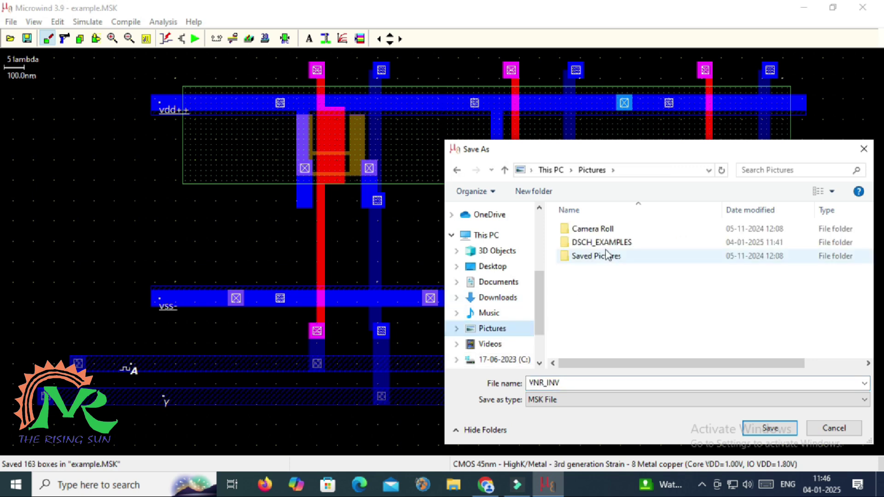
double_click(589, 242)
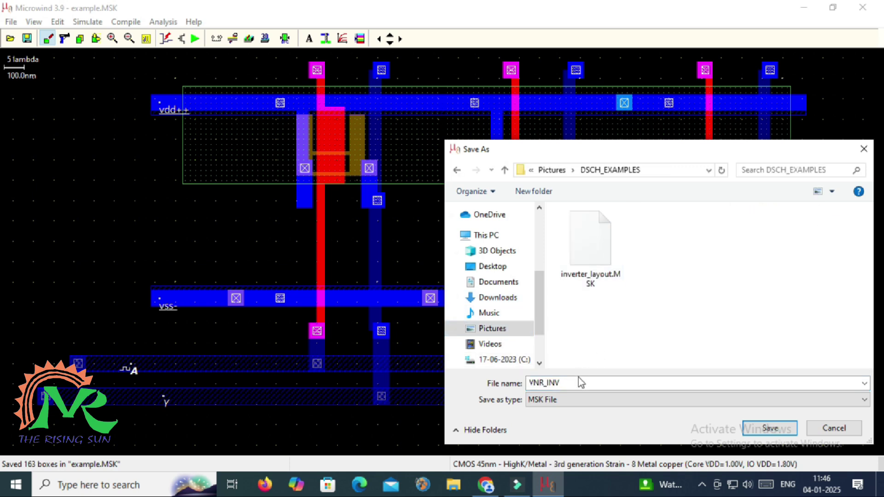
left_click(774, 428)
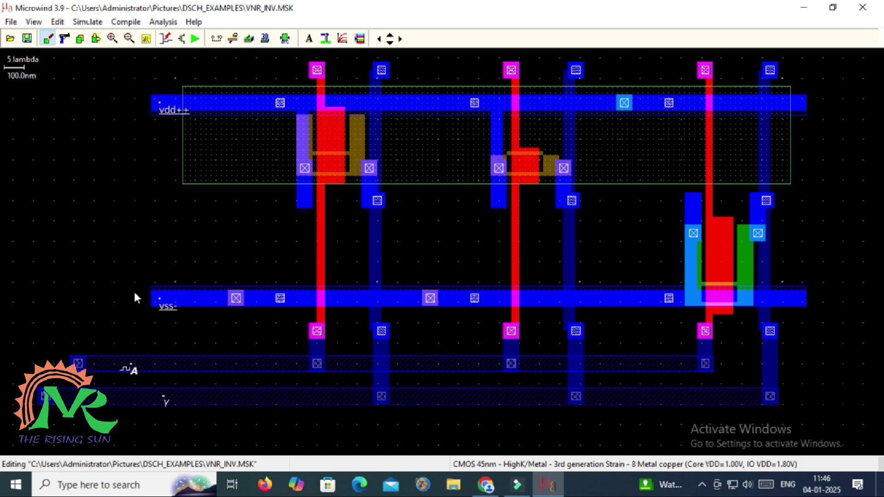
Simulate the inverter, view A and inverted Y on a 5 ns scale, then close the results
left_click(195, 40)
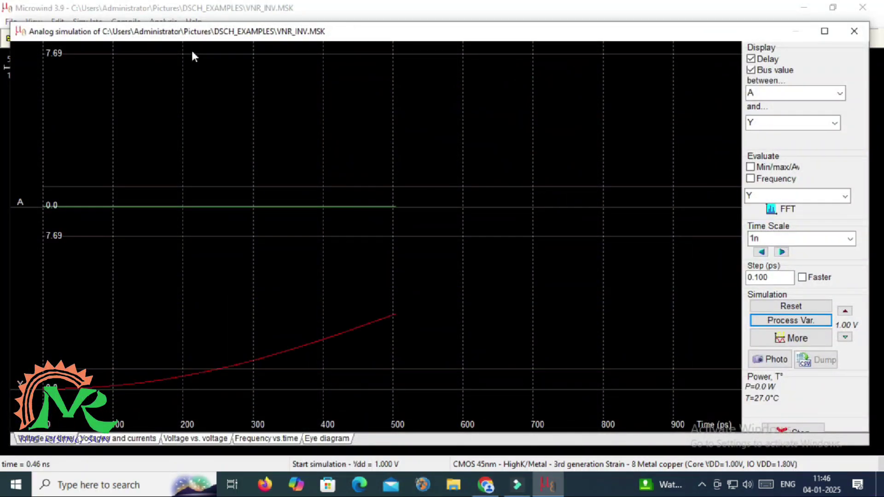
left_click(849, 238)
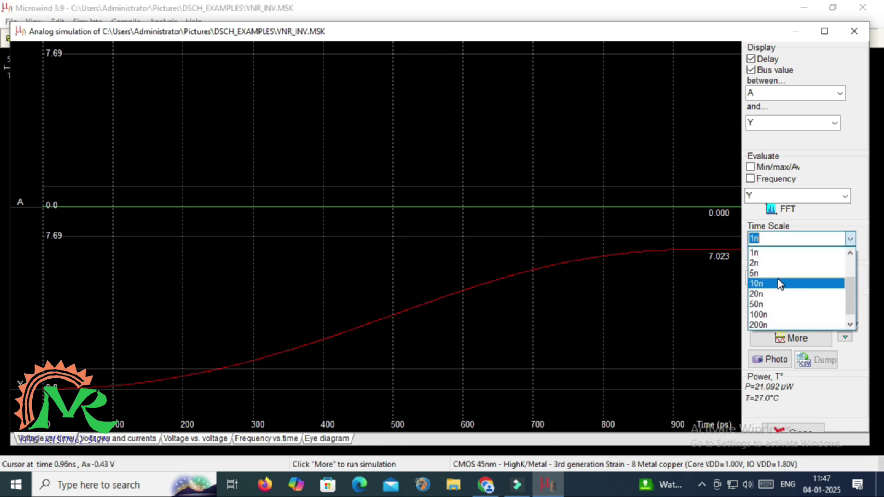
left_click(778, 273)
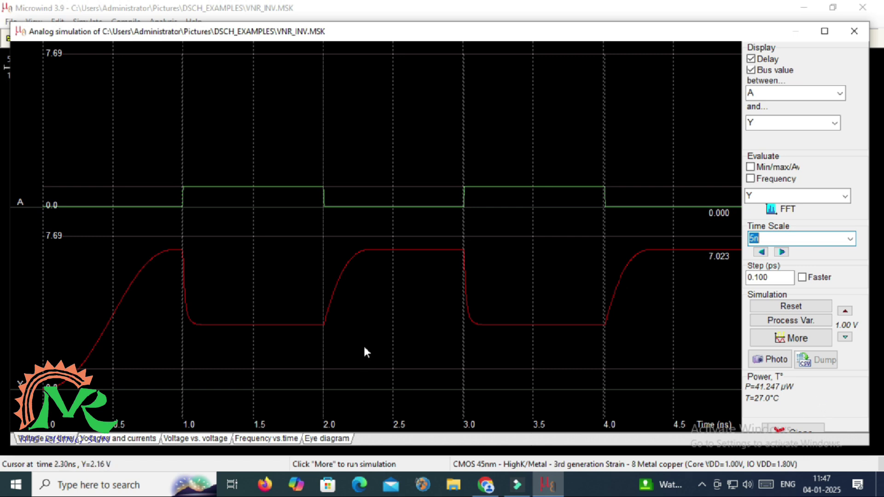
left_click(855, 32)
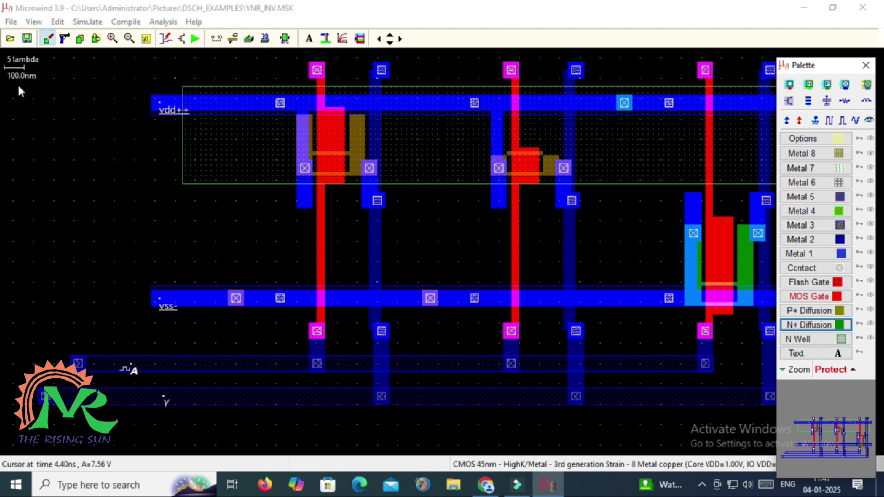
Start a new empty layout and load the cmos45n.rul foundry rules
left_click(11, 23)
left_click(23, 35)
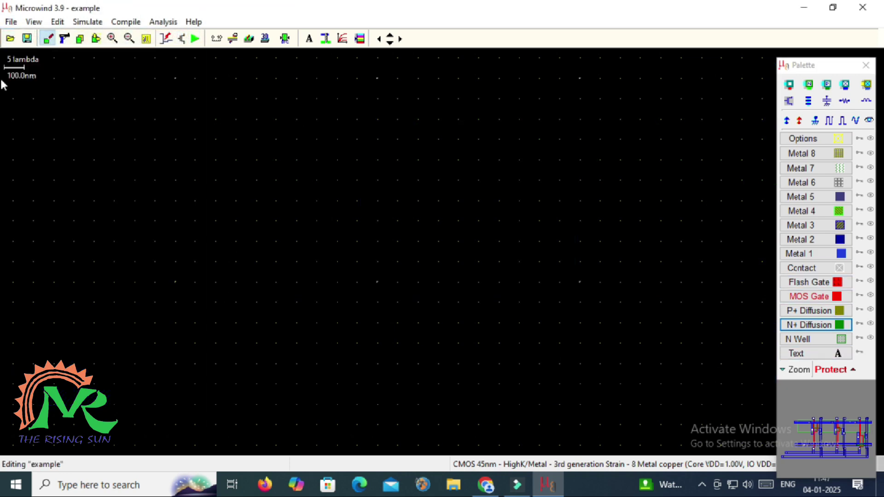
left_click(11, 21)
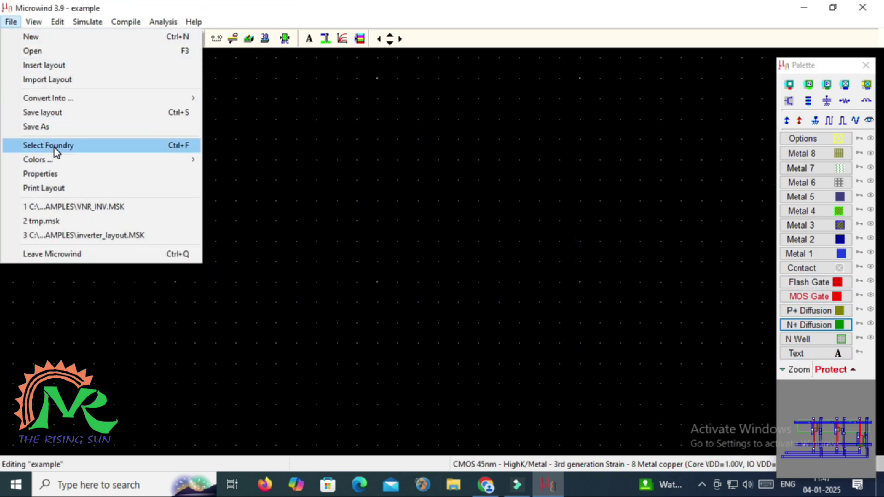
left_click(113, 145)
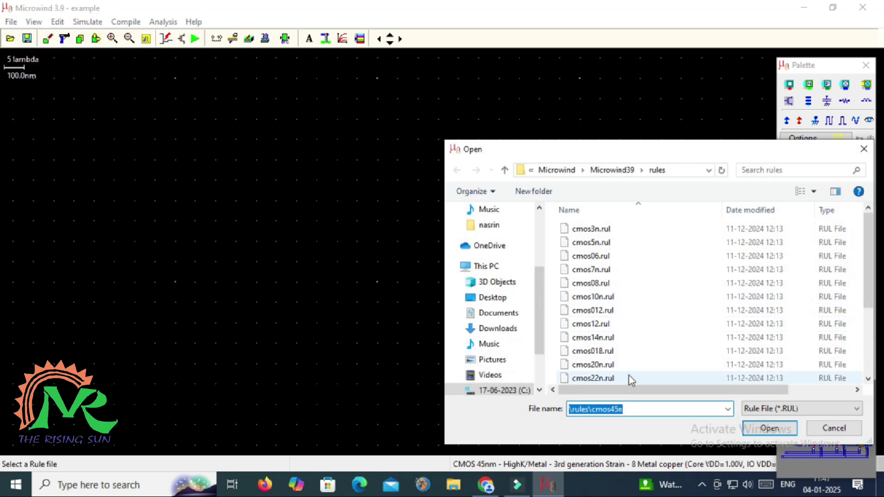
scroll(630, 380, "down", 3)
left_click(608, 322)
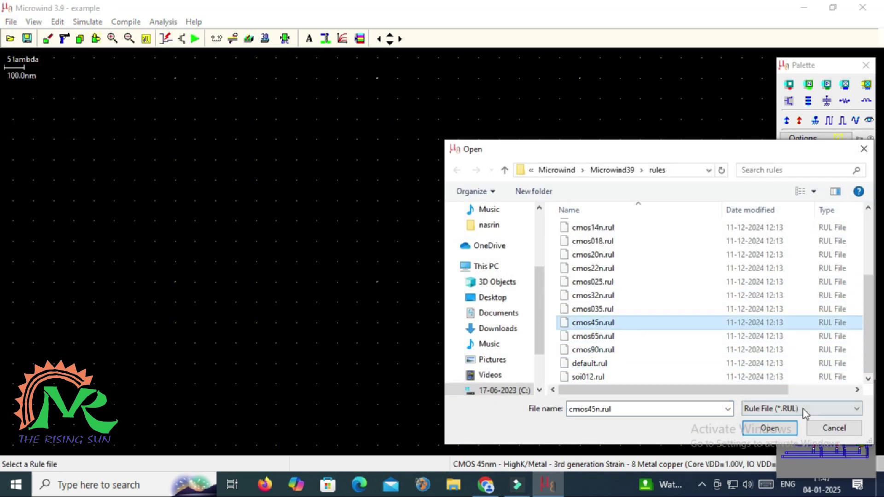
left_click(778, 428)
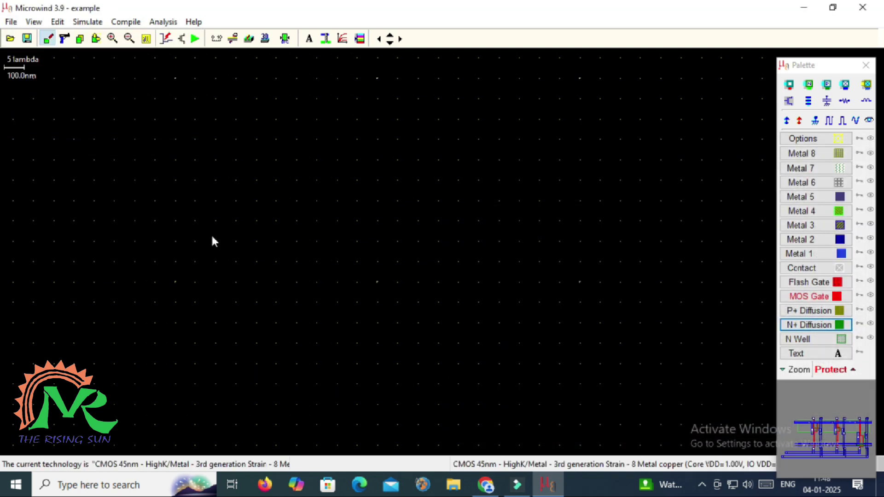
Generate a pMOS with the MOS generator and place it near the top
left_click(789, 101)
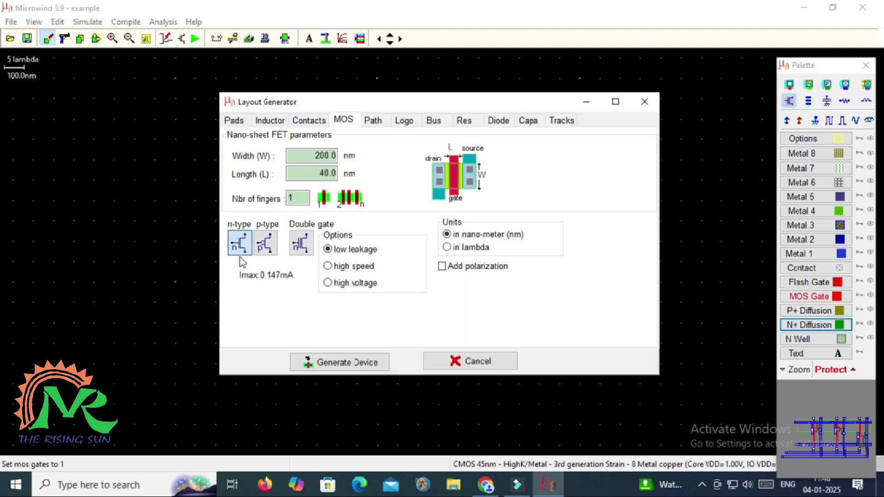
left_click(268, 246)
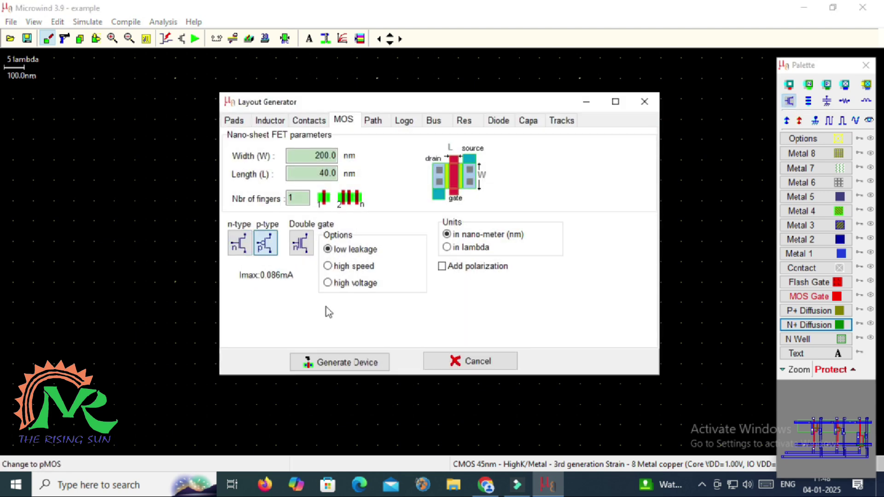
left_click(345, 364)
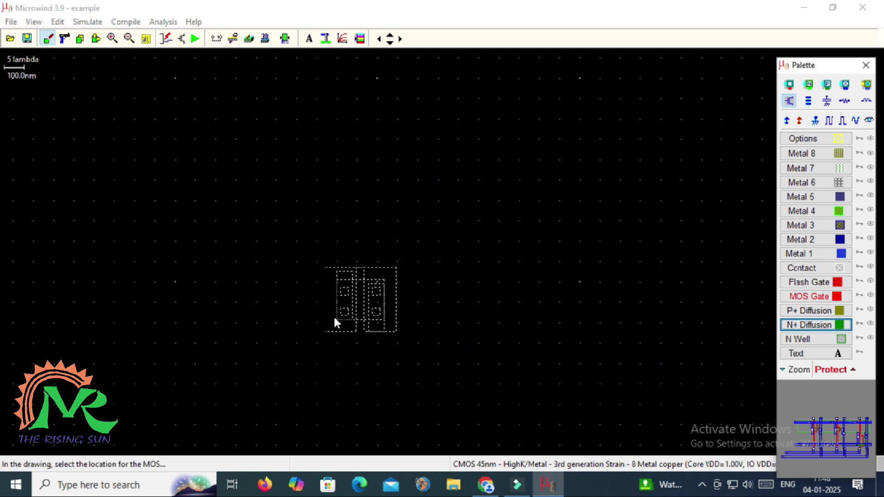
left_click(324, 165)
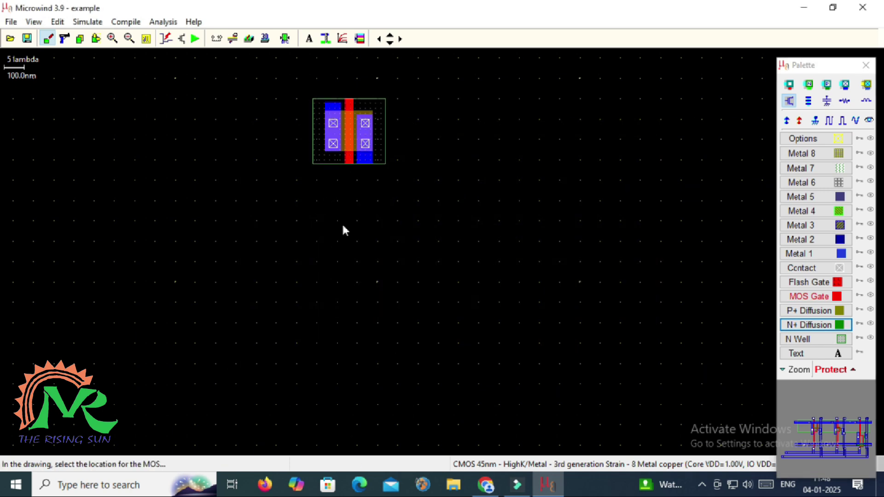
Place an nMOS below the pMOS and draw a 280 nm gate strip joining their gates
left_click(789, 101)
left_click(249, 250)
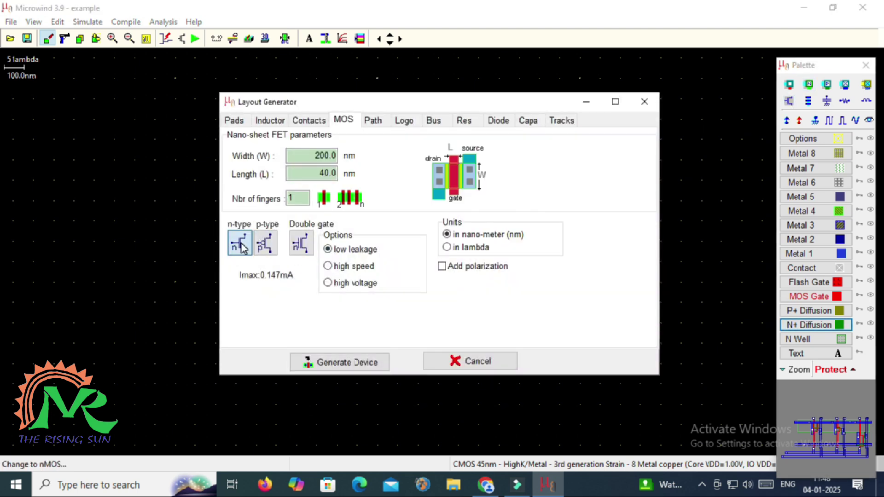
left_click(347, 363)
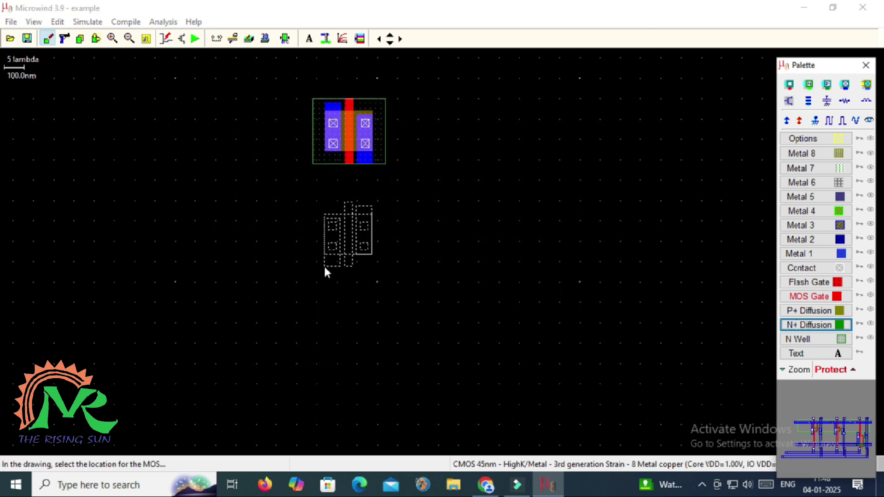
left_click(324, 265)
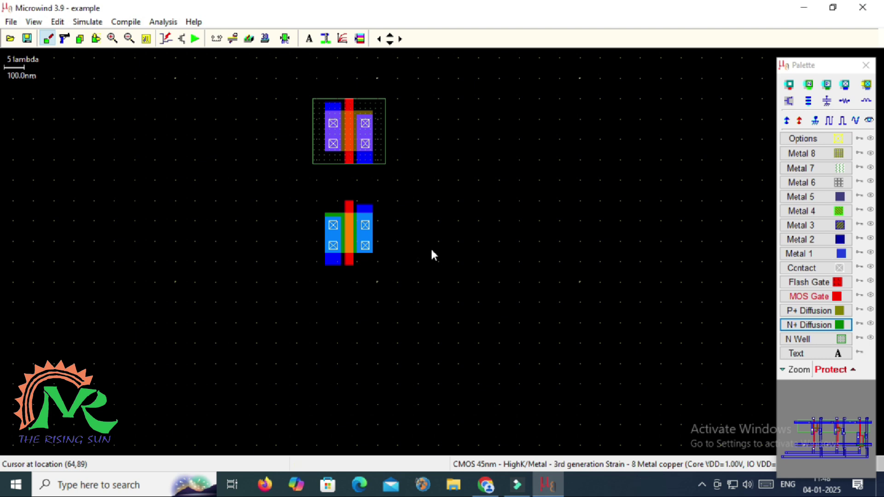
left_click(817, 300)
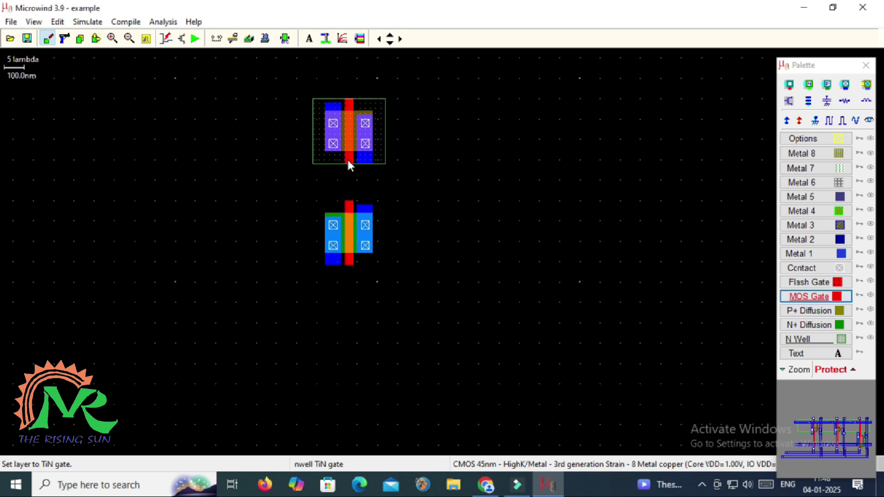
left_click_drag(349, 160, 351, 216)
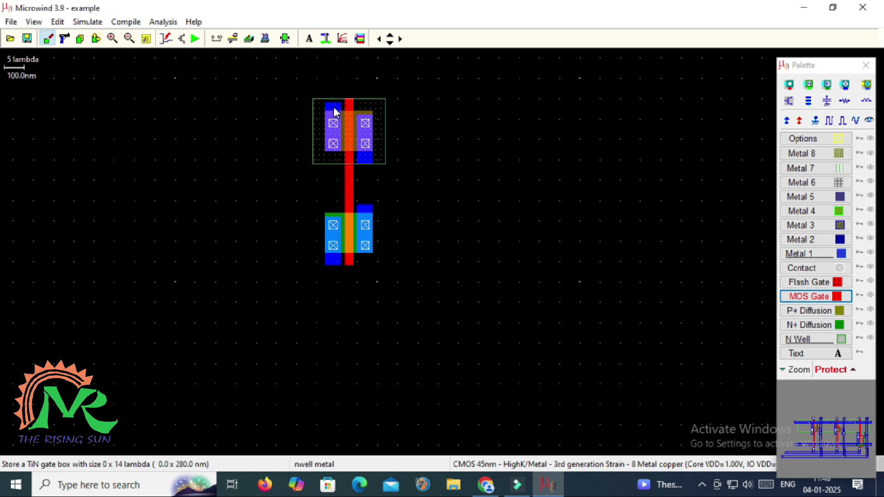
Attach Vdd+ to the pMOS top metal and Vss- to the nMOS bottom metal
left_click(787, 120)
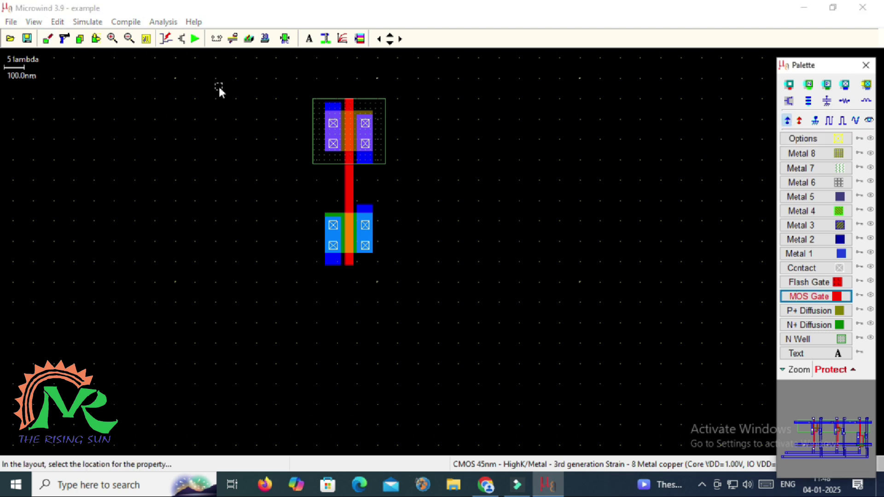
left_click(335, 112)
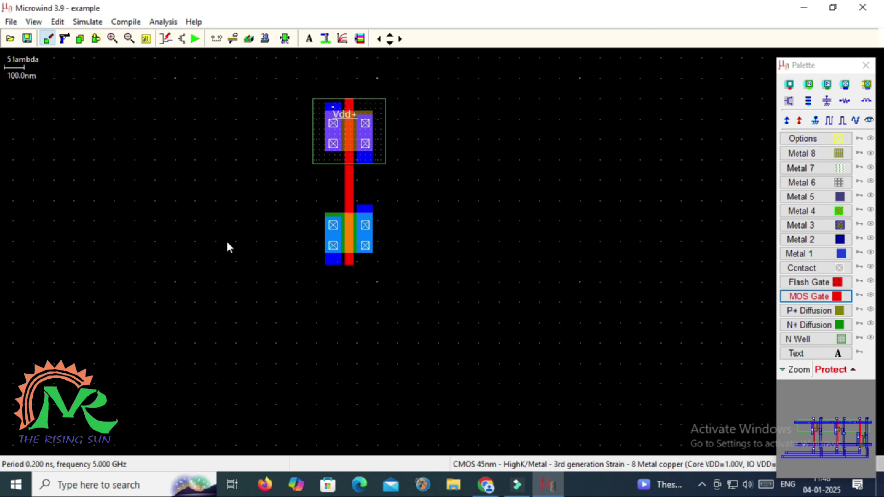
left_click(815, 121)
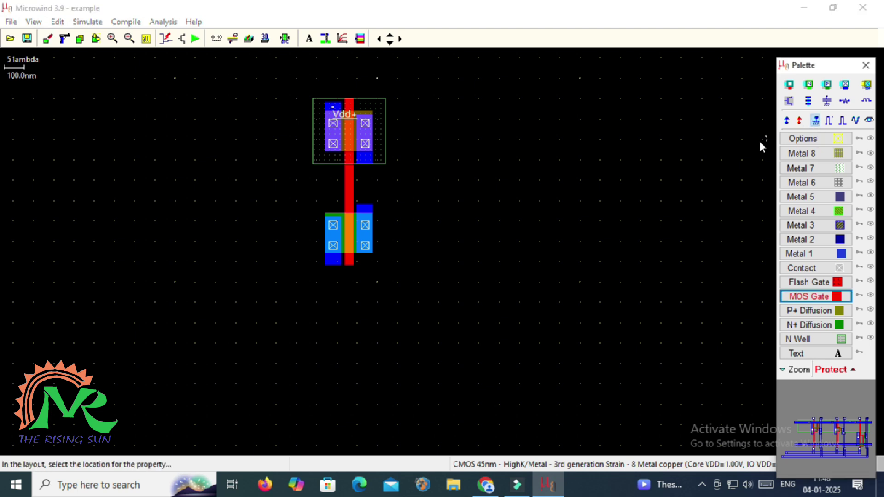
left_click(333, 261)
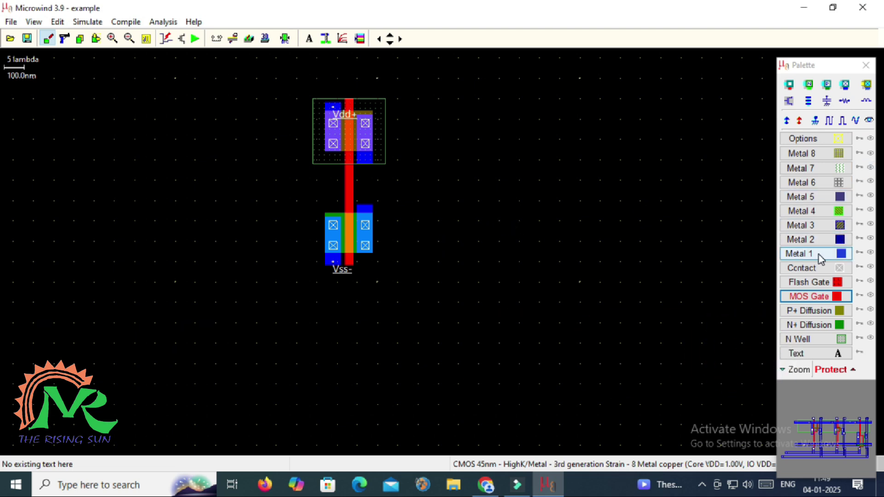
Draw an 80 × 300 nm Metal 1 strip joining both drains, redrawing it after an undo
left_click(804, 254)
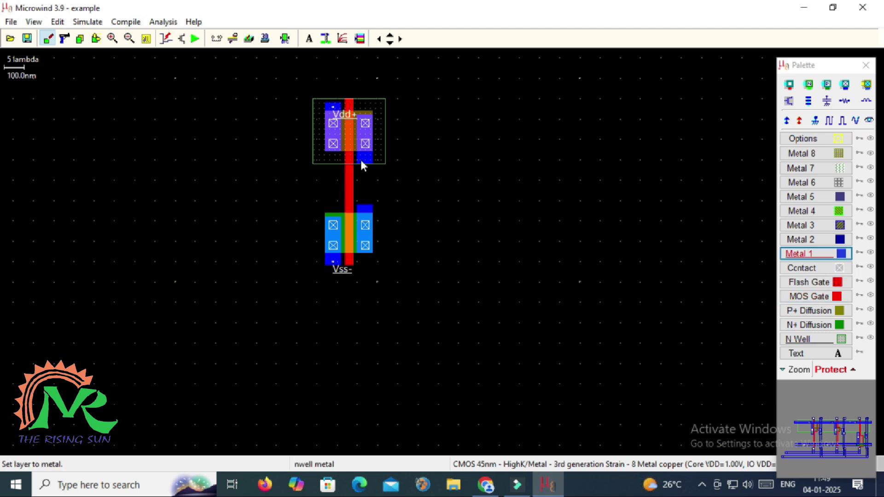
left_click_drag(358, 161, 375, 217)
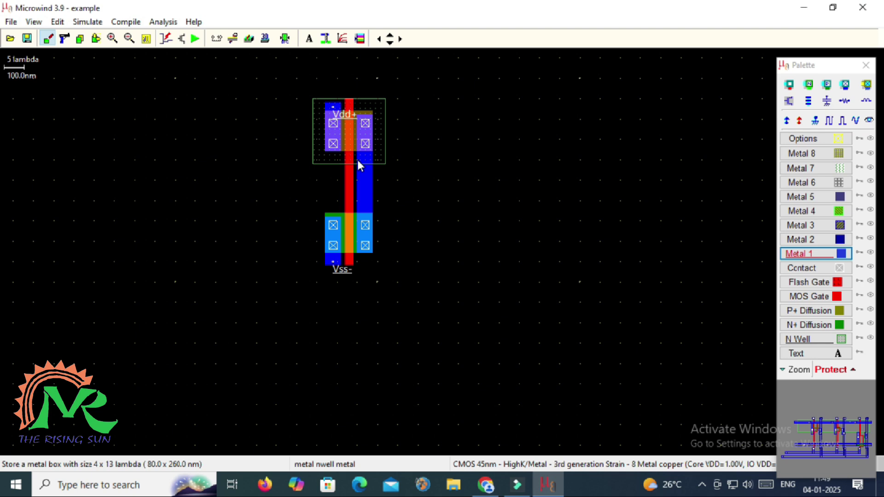
key("ctrl+z")
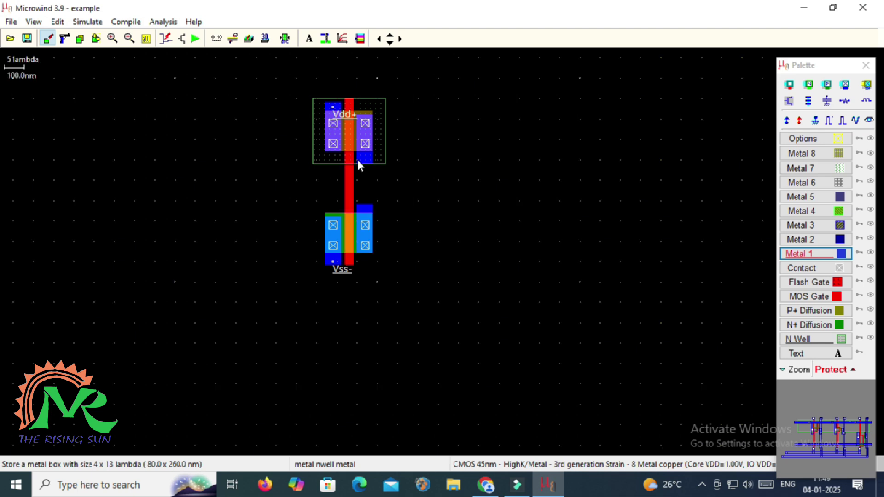
left_click(803, 253)
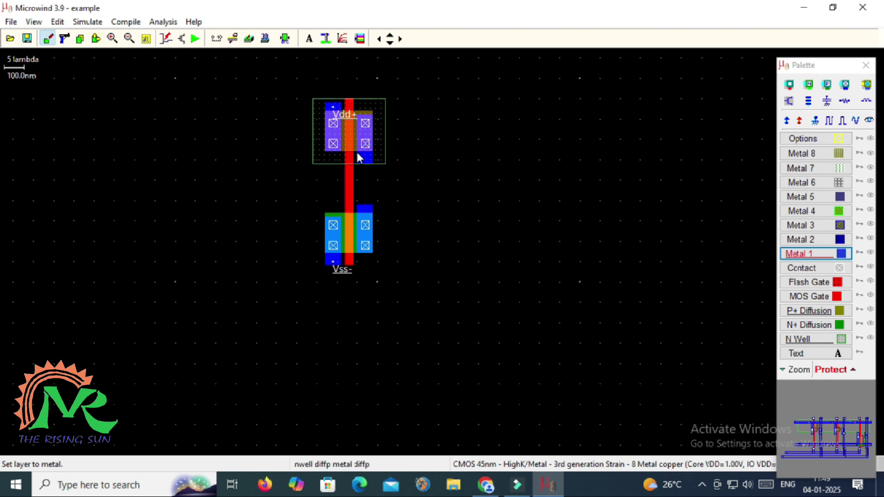
left_click_drag(357, 154, 374, 219)
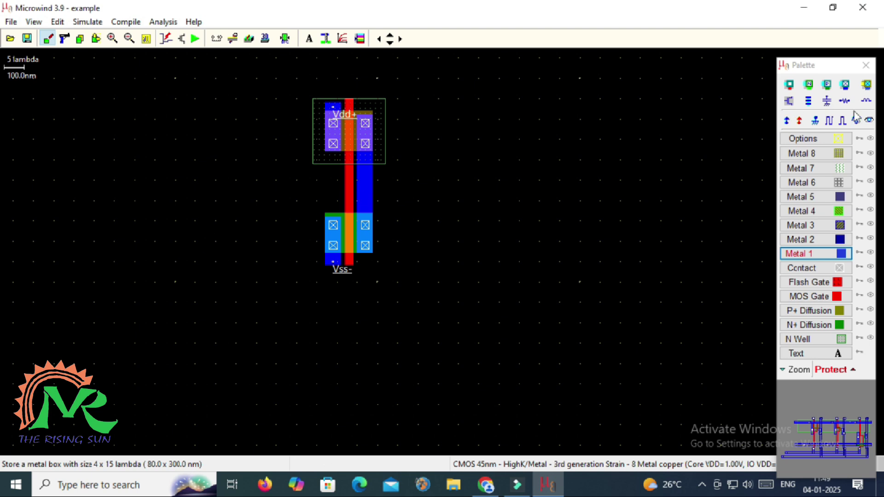
Add a clock1 input on the shared gate with Time low and Time high of 1 ns
left_click(830, 121)
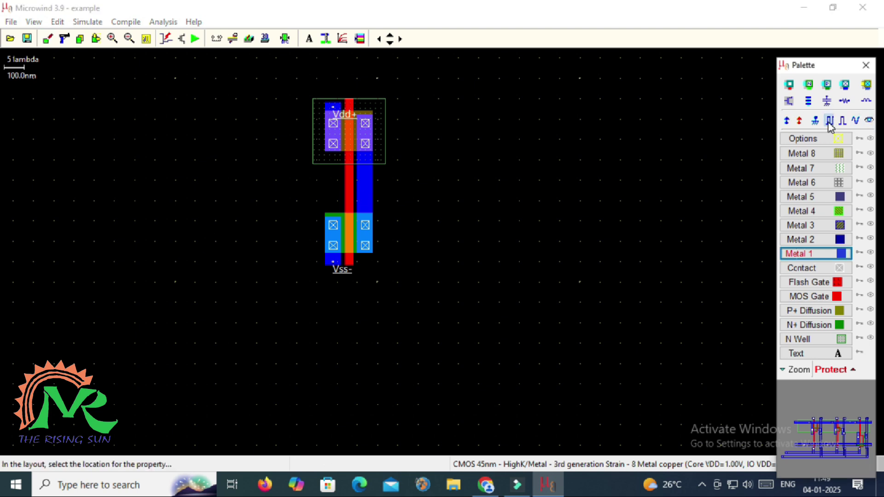
left_click(348, 195)
key("Tab")
key("Tab")
key("Tab")
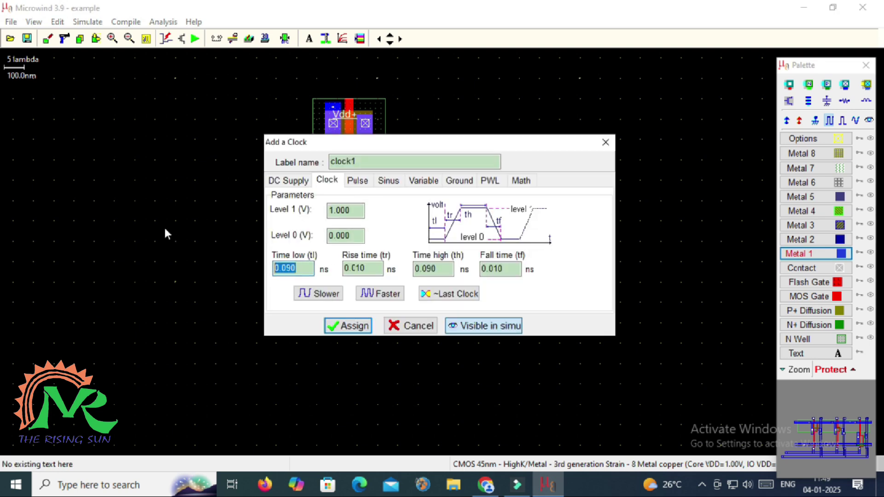
type("1")
left_click(438, 269)
double_click(438, 269)
type("1")
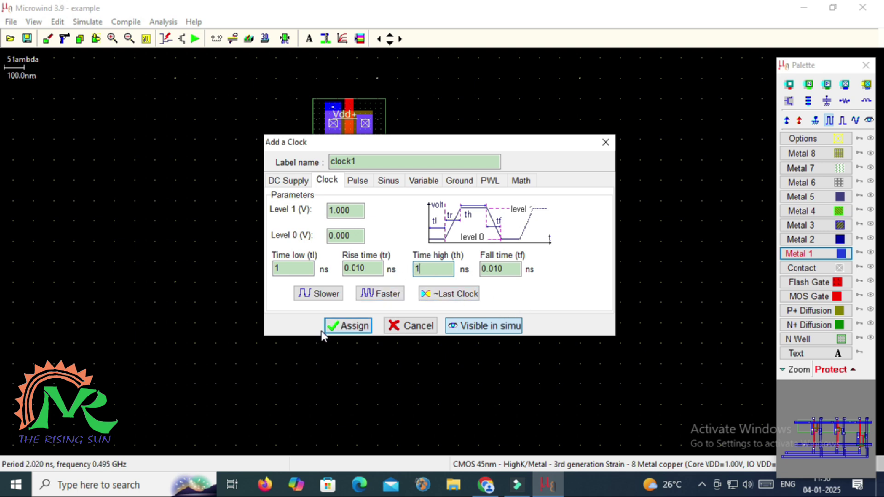
left_click(353, 328)
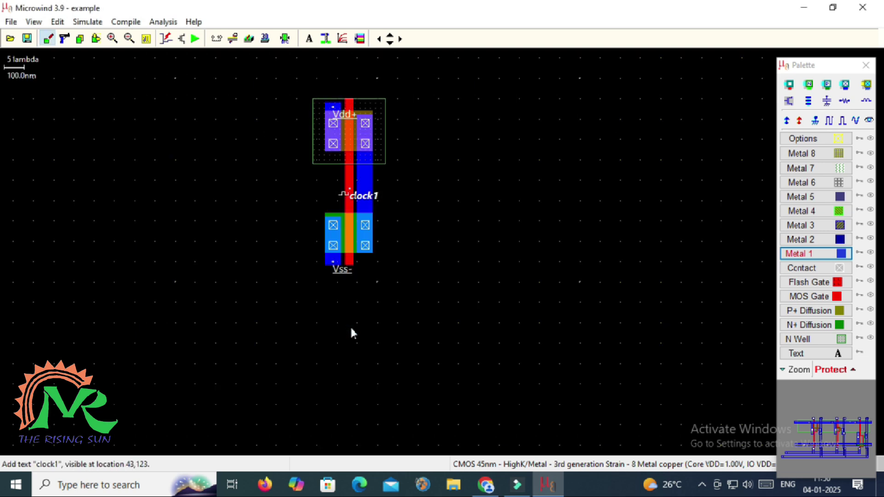
Label the drain strip as the visible output node s1
left_click(869, 121)
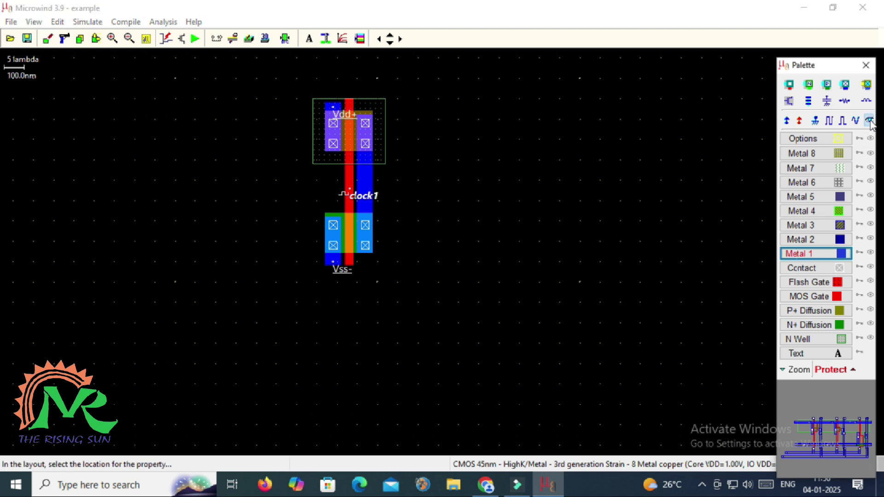
left_click(365, 184)
left_click(351, 326)
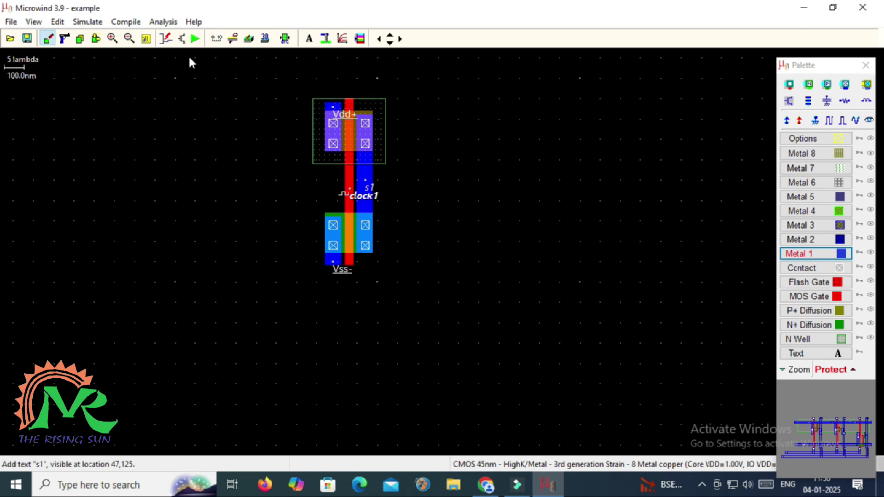
Simulate with the n-well polarized to VDD, plotting clock1 and s1 on a 5 ns scale
left_click(195, 39)
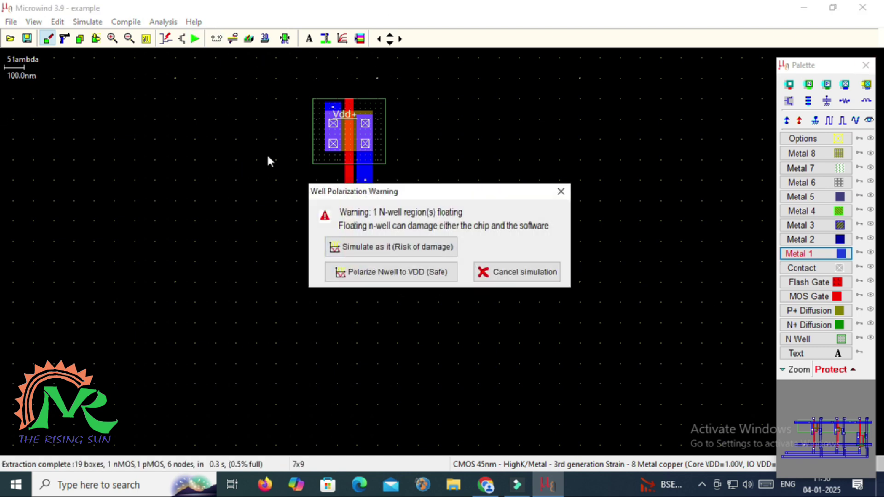
left_click(395, 274)
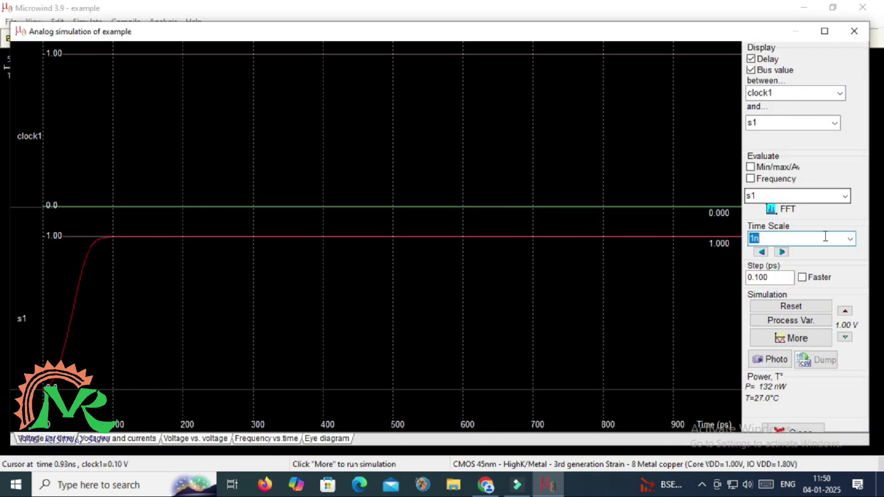
left_click(850, 239)
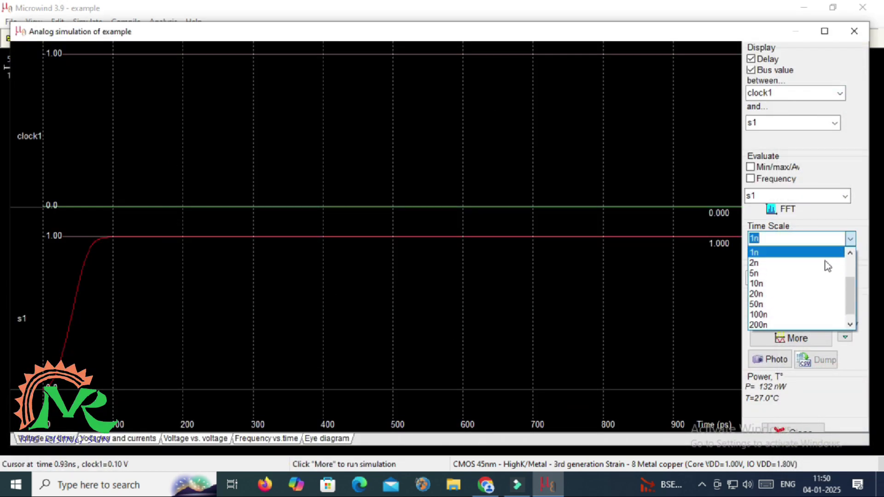
left_click(805, 274)
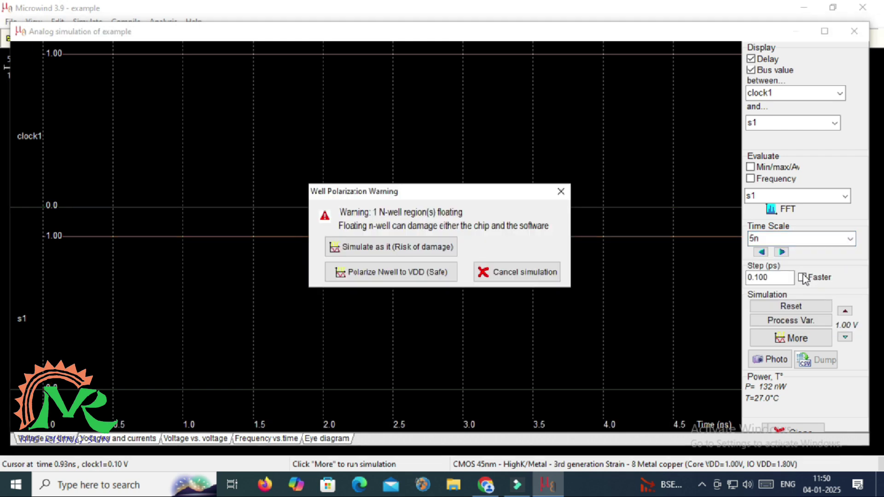
left_click(399, 276)
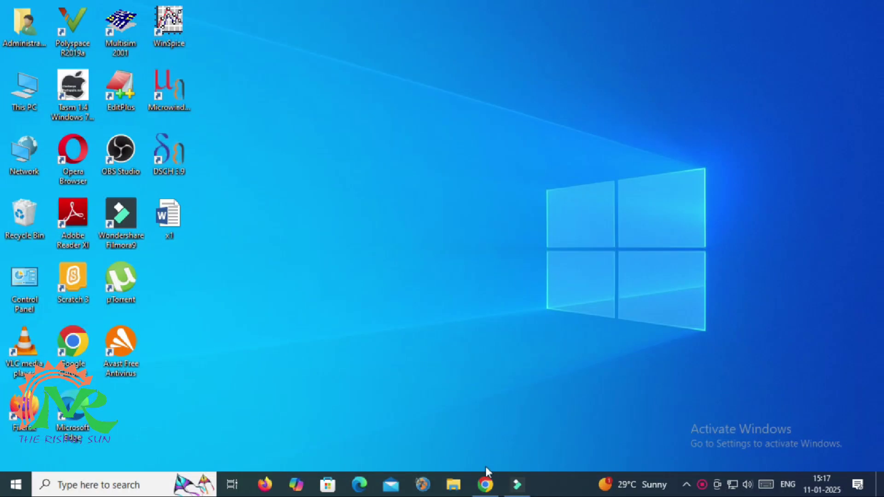
Review the page 4 CMOS inverter layout slide in the Lecture_3 PDF, then minimize Chrome
left_click(486, 485)
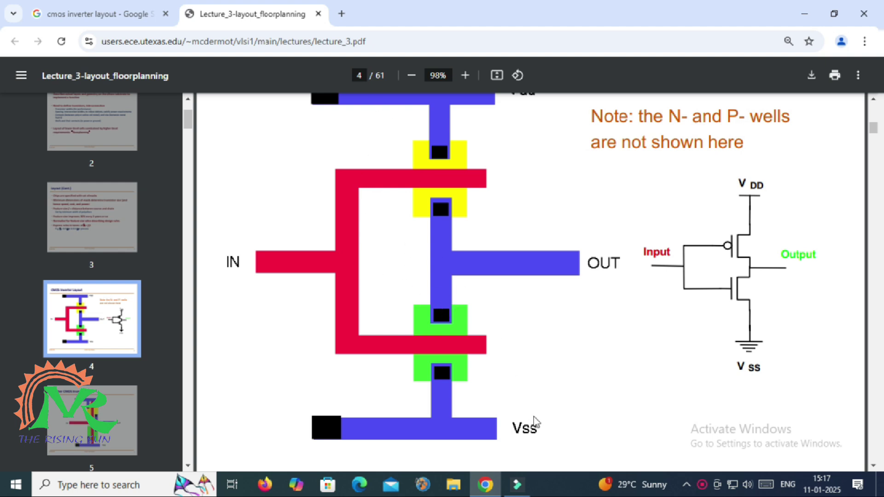
left_click(804, 13)
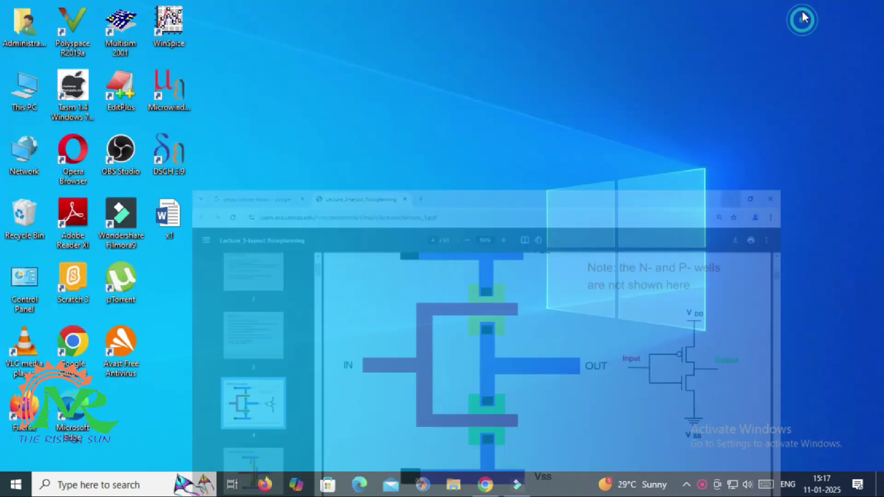
Relaunch Microwind and load the cmos45n.rul CMOS 45nm foundry rules
double_click(169, 90)
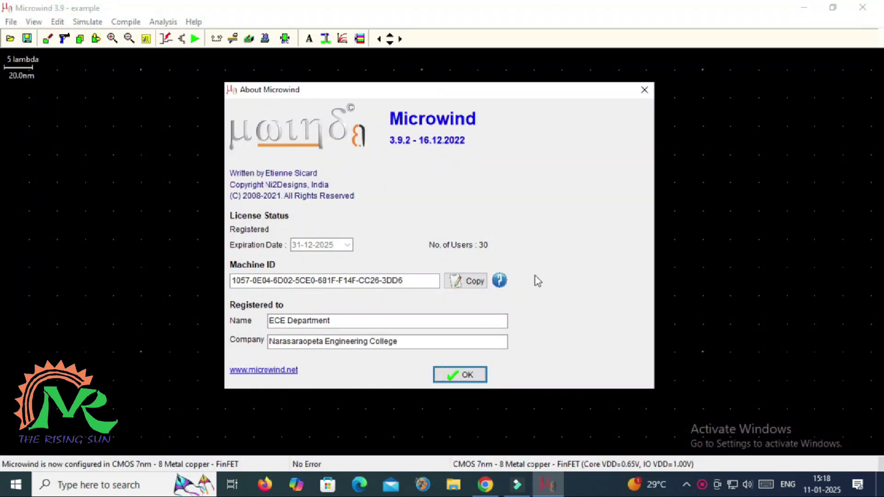
left_click(461, 375)
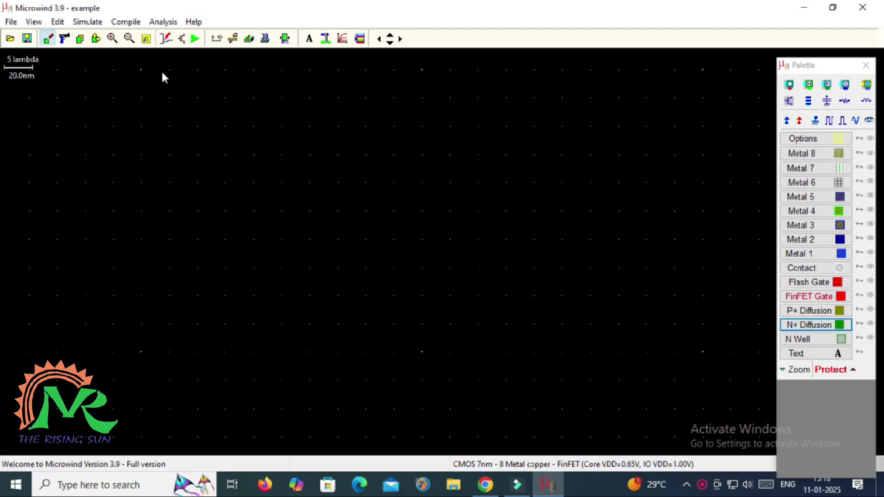
left_click(11, 22)
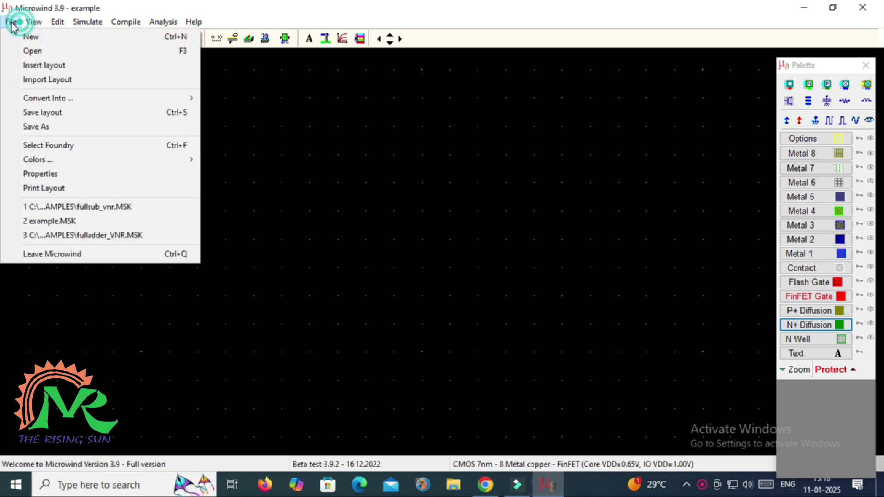
left_click(55, 147)
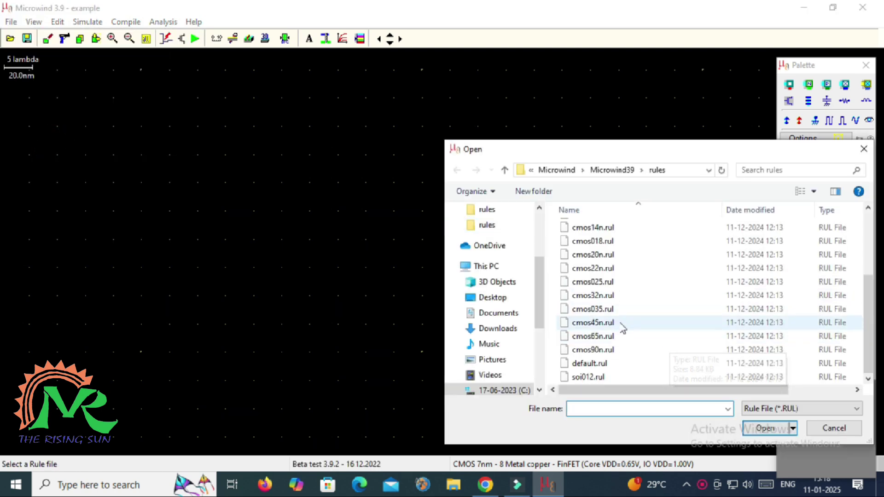
left_click(642, 325)
left_click(767, 428)
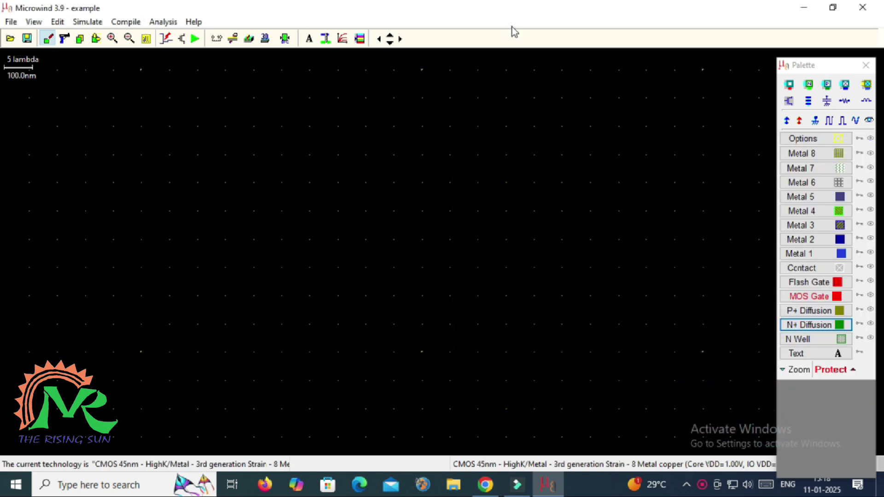
Draw two 480 × 60 nm Metal 1 rails and a 60 × 260 nm P+ diffusion strip below the top rail
left_click(811, 256)
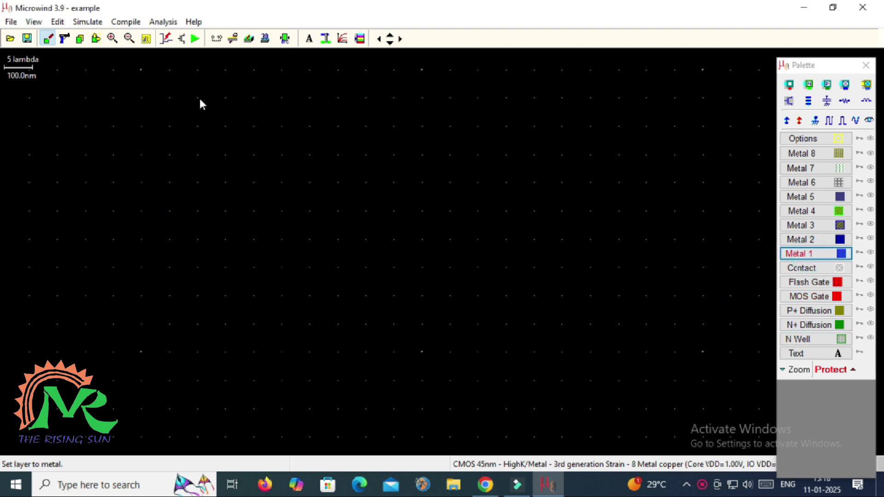
left_click_drag(203, 98, 337, 120)
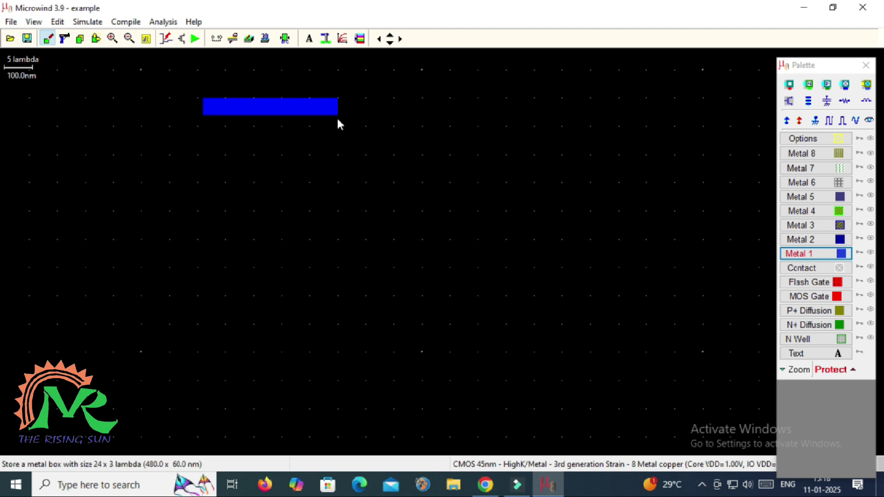
left_click(804, 257)
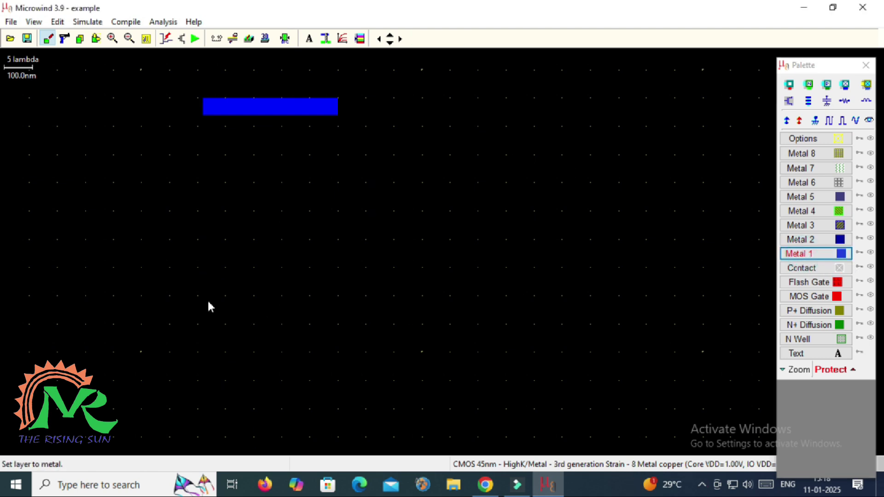
left_click_drag(208, 300, 347, 323)
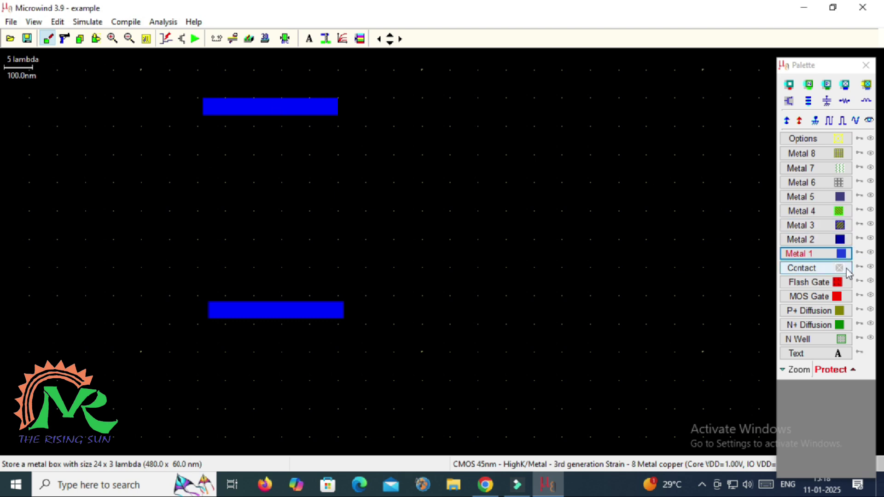
left_click(816, 315)
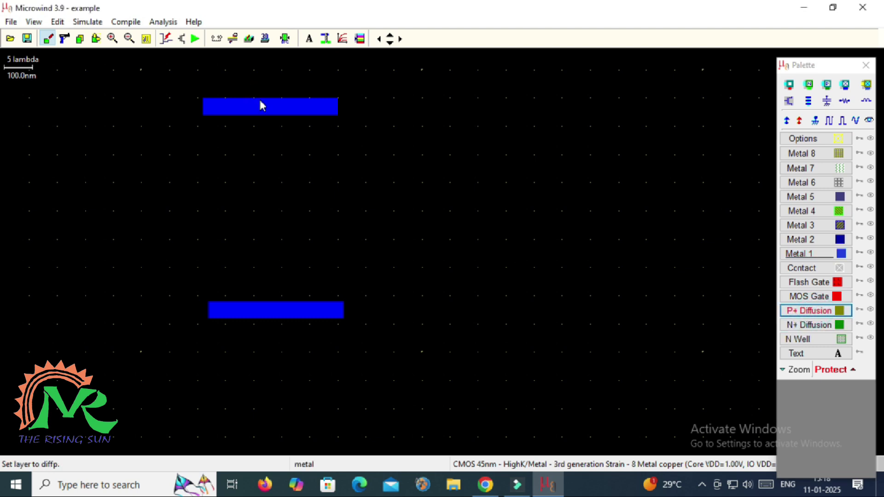
left_click_drag(261, 98, 276, 174)
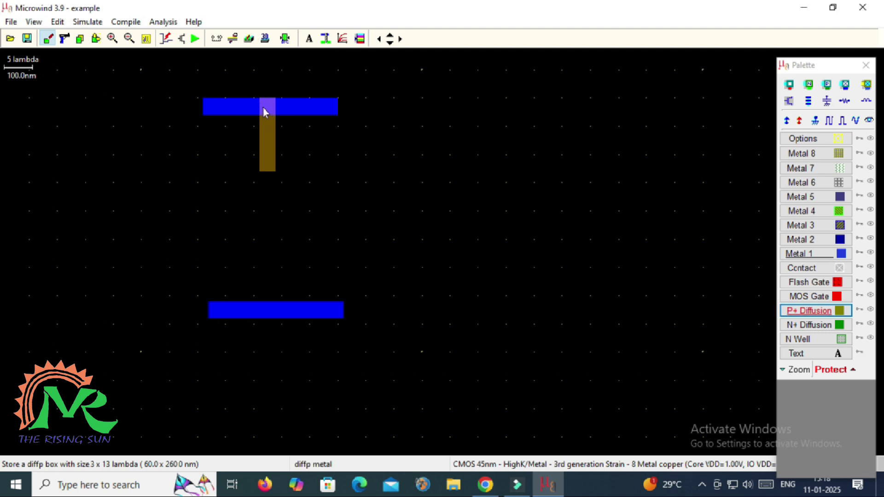
Add a P+ contact on the top rail, then an N+ diffusion strip with a contact on the bottom rail
left_click(827, 89)
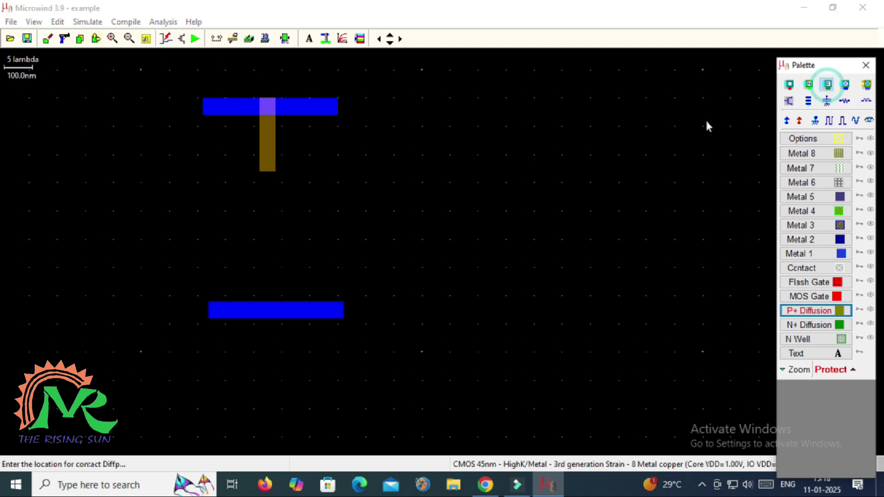
left_click(267, 111)
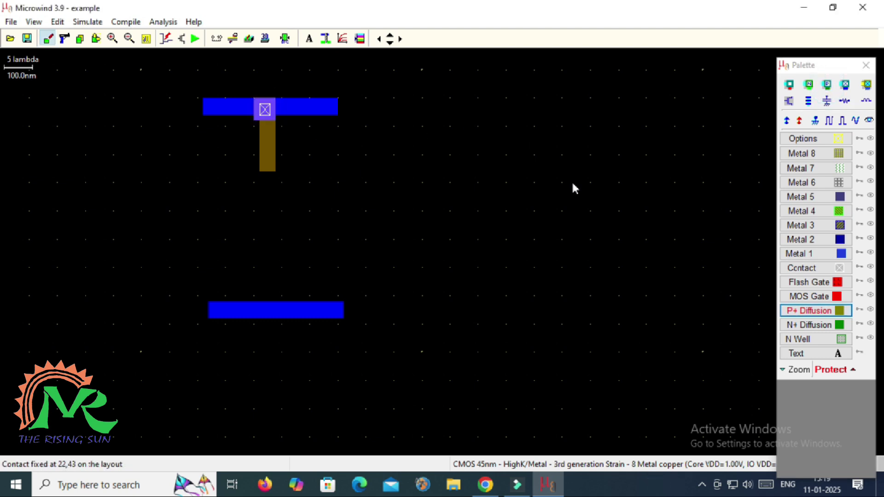
left_click(812, 325)
left_click_drag(261, 317, 278, 251)
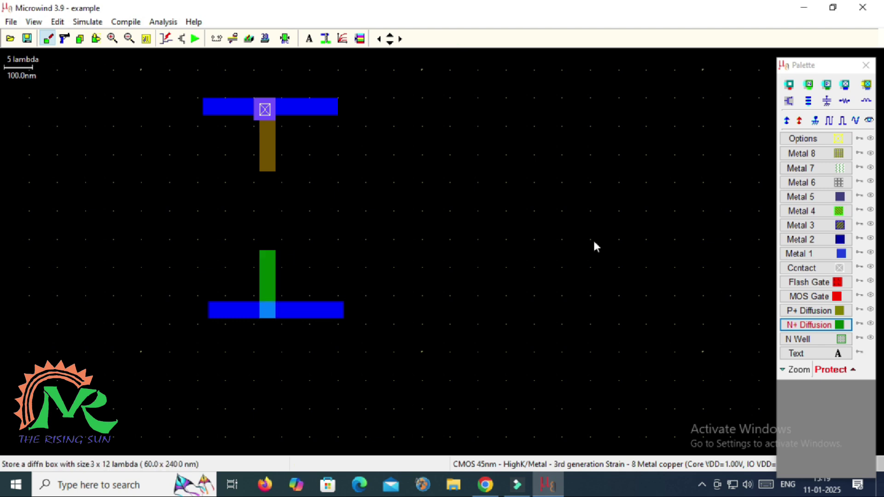
left_click(808, 85)
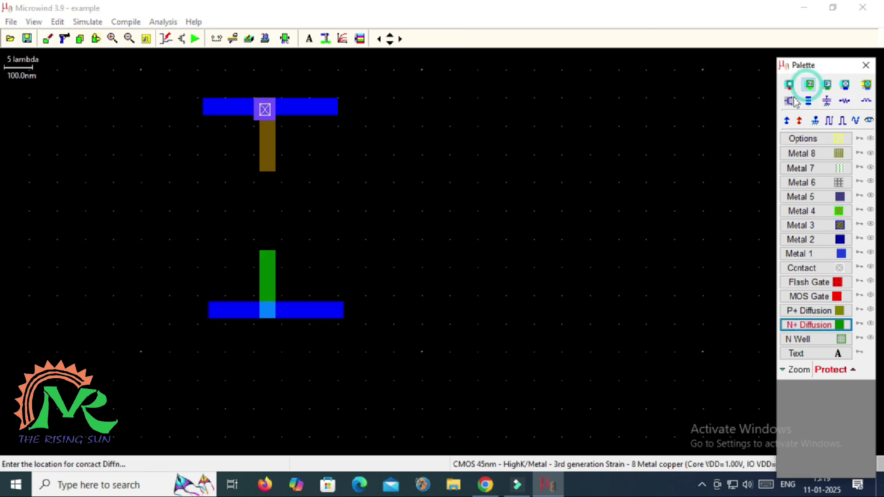
left_click(271, 309)
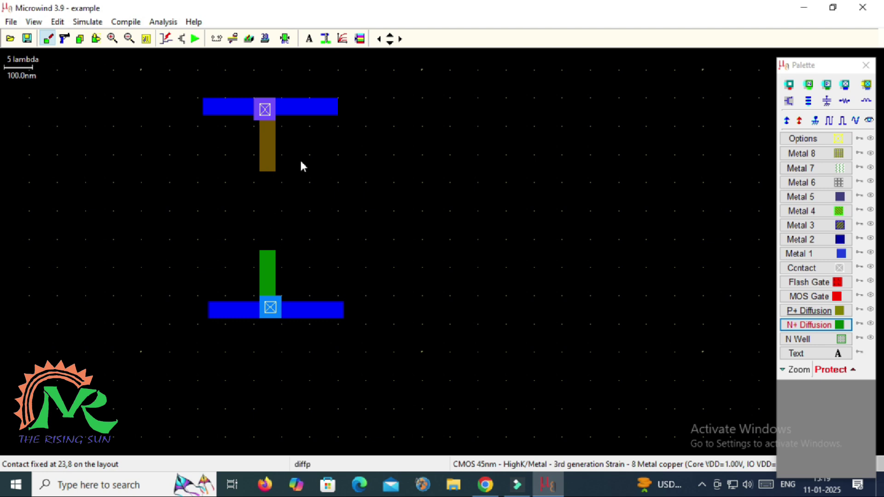
Join the two diffusion strips with a vertical Metal 1 strip, adding P+ and N+ contacts at its ends
left_click(817, 254)
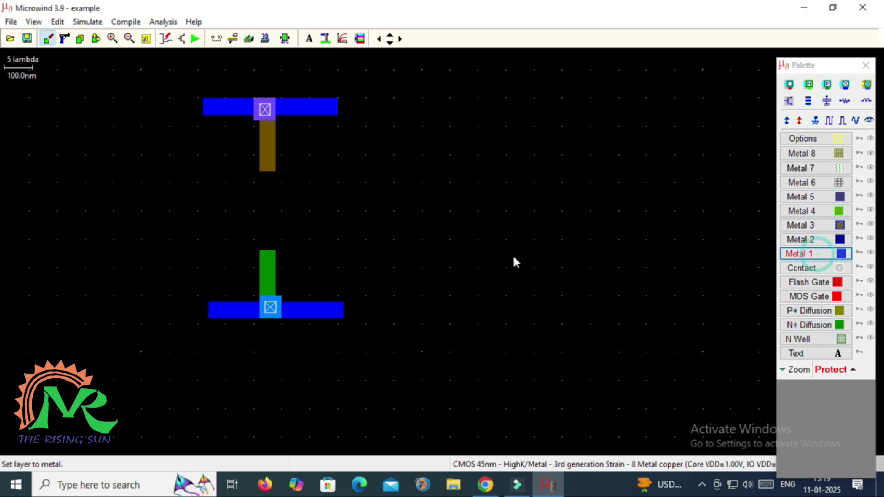
left_click_drag(260, 165, 278, 260)
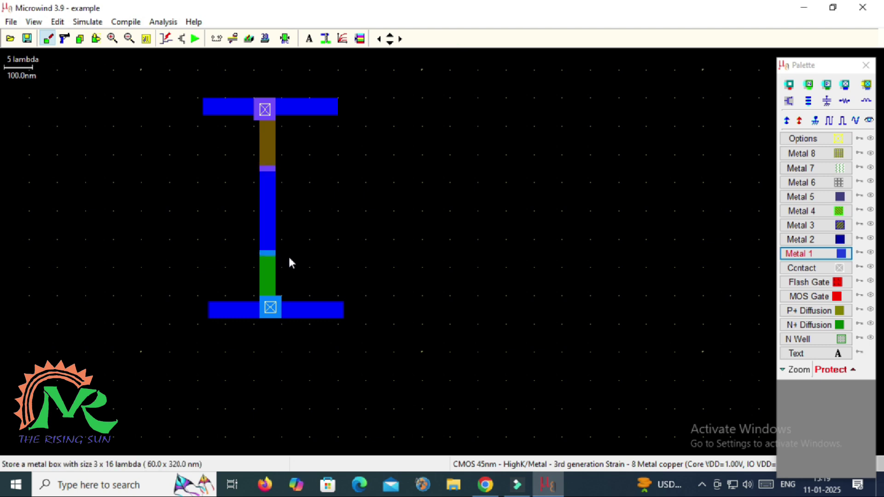
left_click(828, 86)
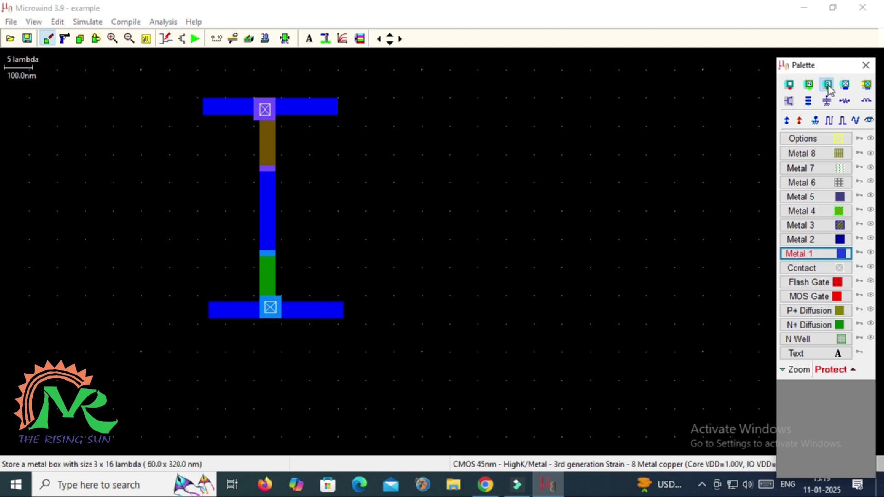
left_click(269, 173)
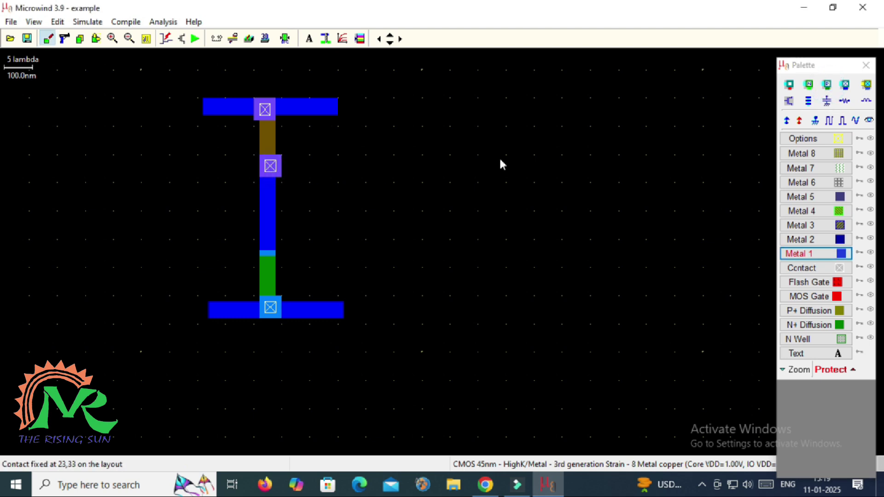
left_click(809, 85)
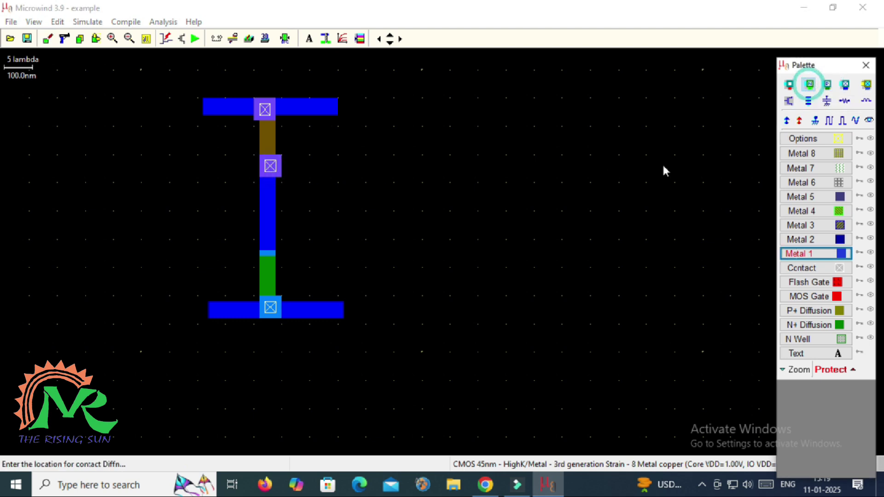
left_click(268, 256)
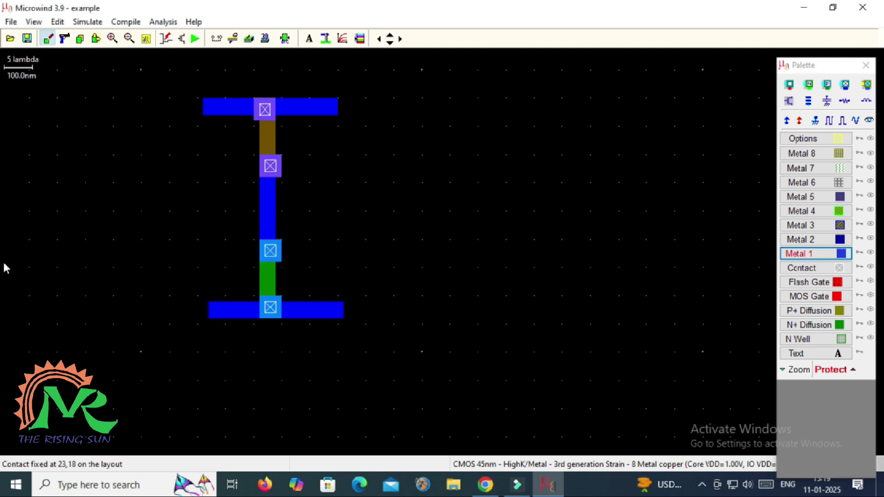
Draw gate boxes across both diffusions, redrawing the N-side one, joined by a vertical gate strip
left_click(817, 301)
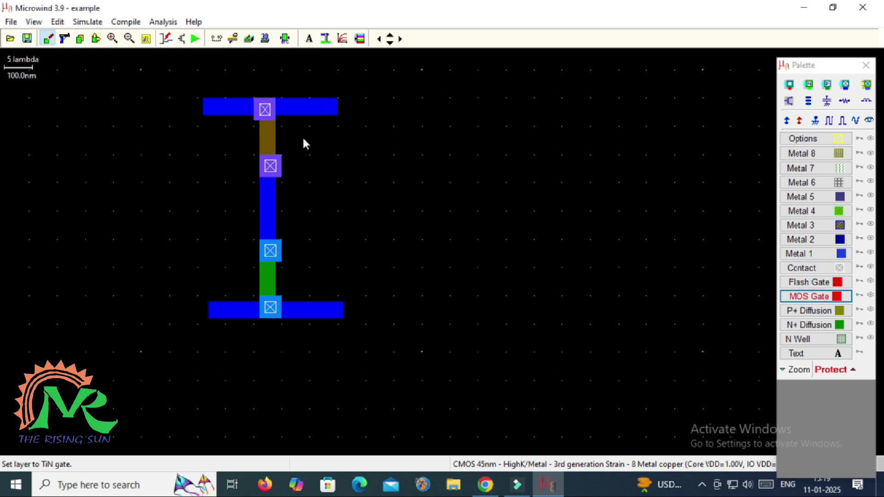
left_click_drag(297, 138, 217, 151)
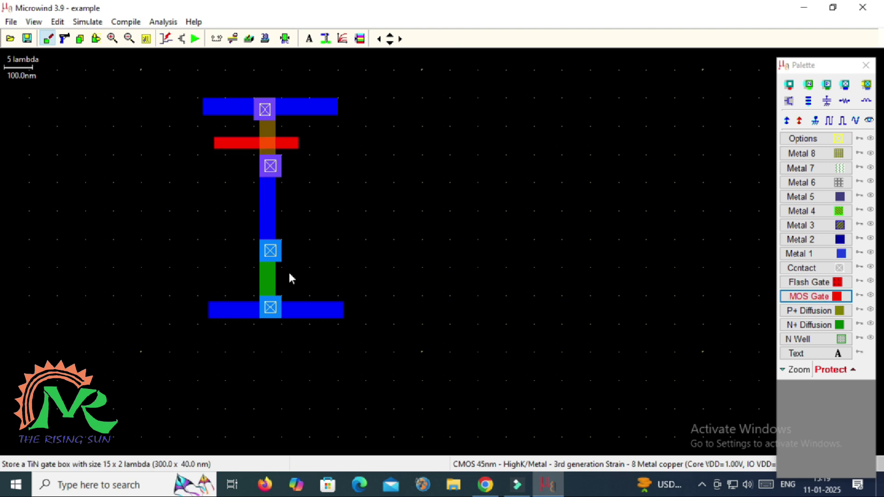
left_click_drag(293, 281, 230, 297)
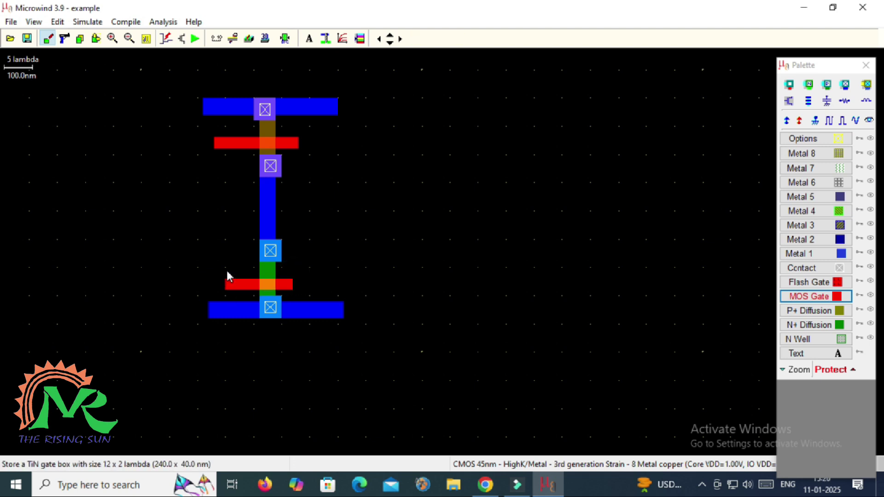
key("ctrl+z")
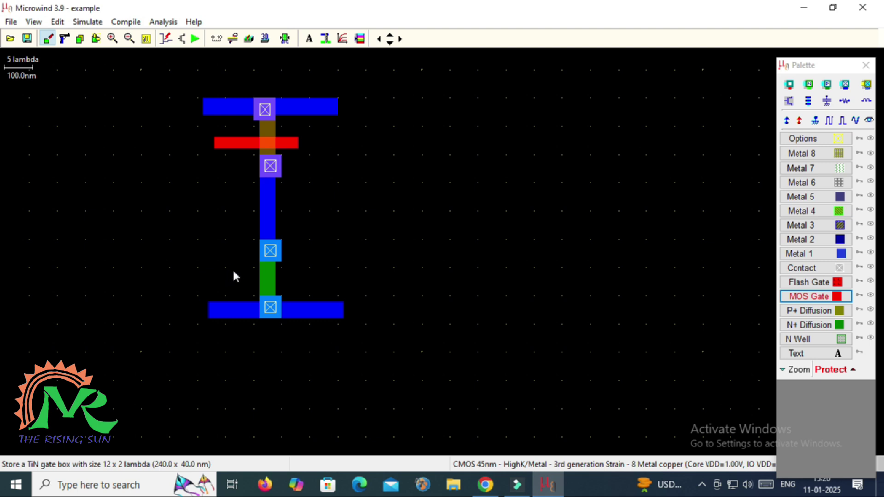
left_click_drag(220, 267, 306, 291)
left_click_drag(214, 138, 238, 285)
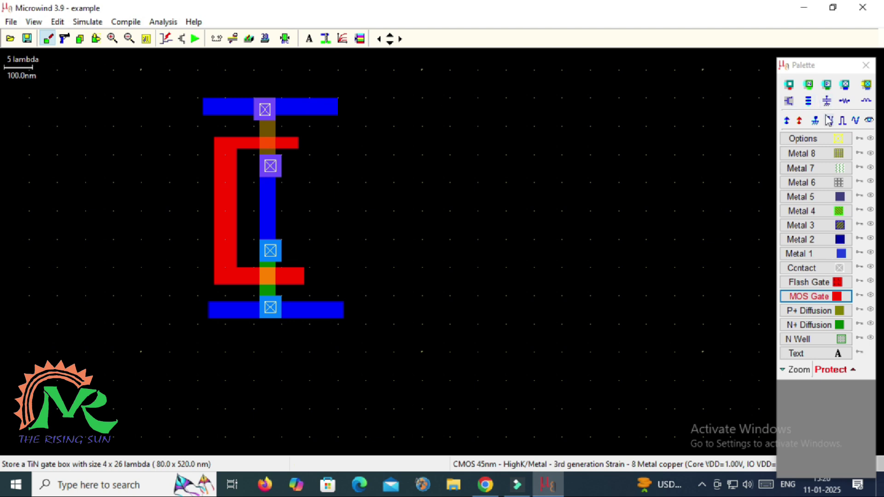
left_click(787, 121)
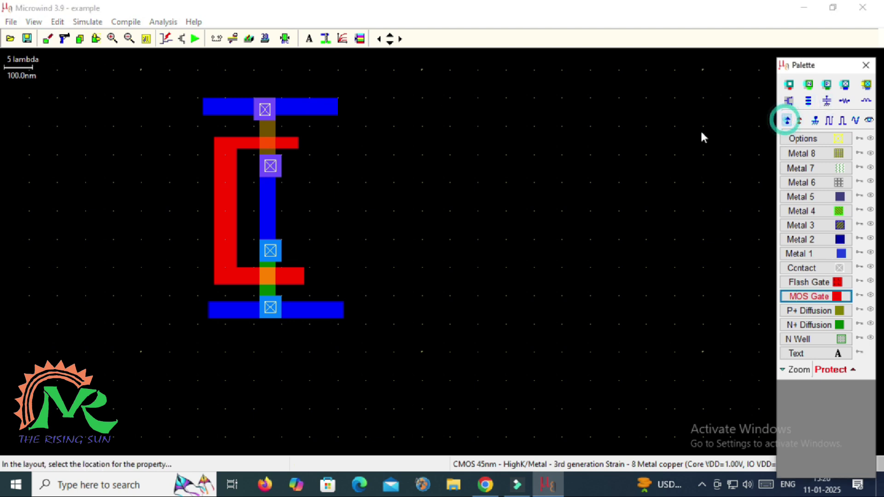
Label the top metal rail Vdd+ and the bottom rail Vss-
left_click(314, 111)
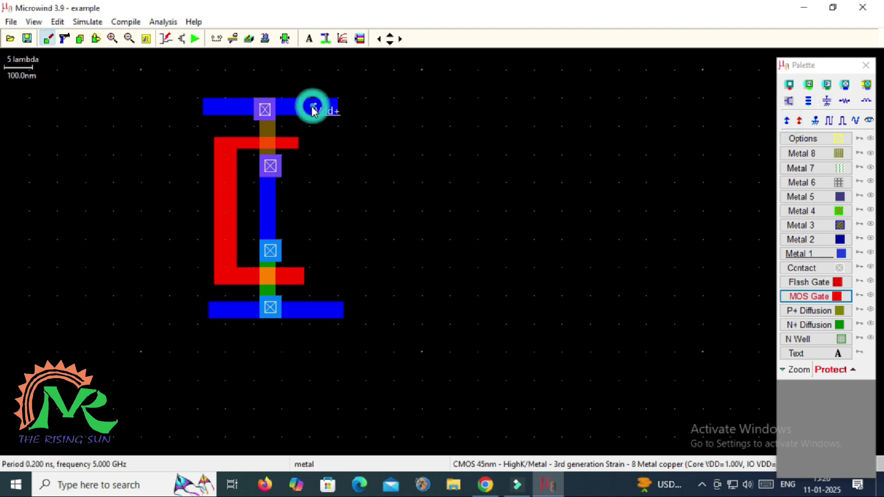
left_click(816, 120)
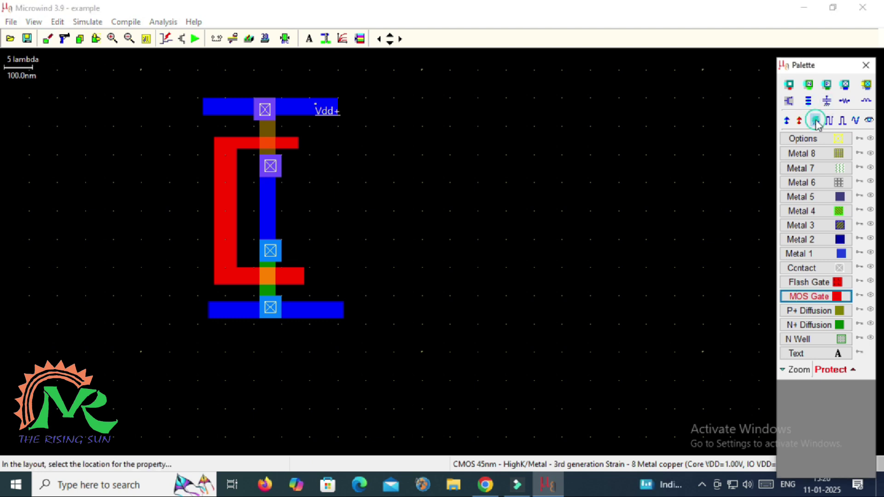
left_click(320, 311)
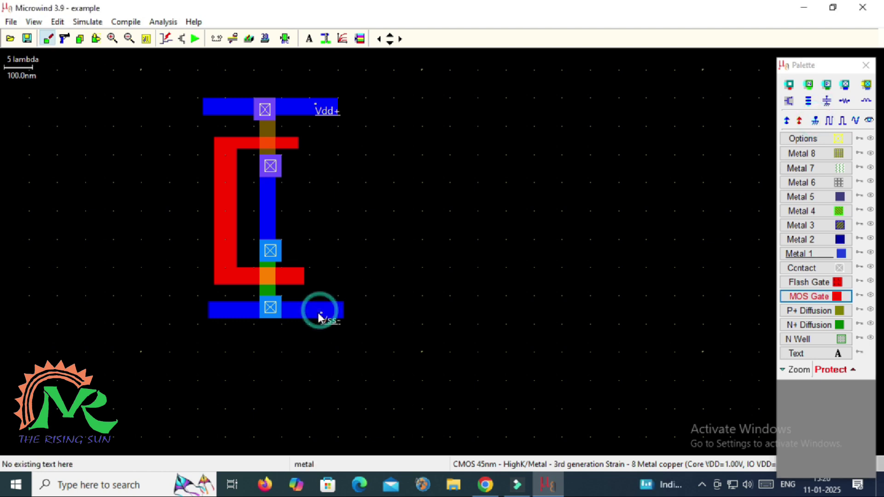
Attach a clock input to the gate with time low and time high set to 1
left_click(829, 120)
left_click(224, 217)
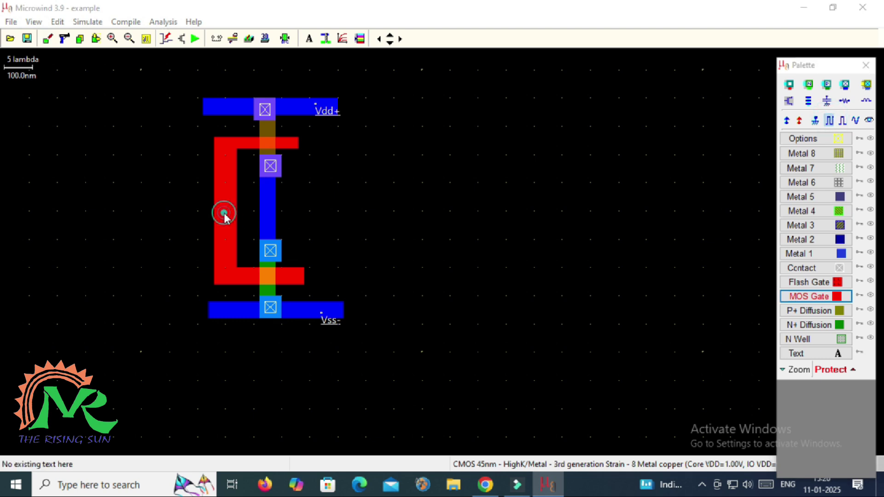
left_click_drag(300, 268, 263, 269)
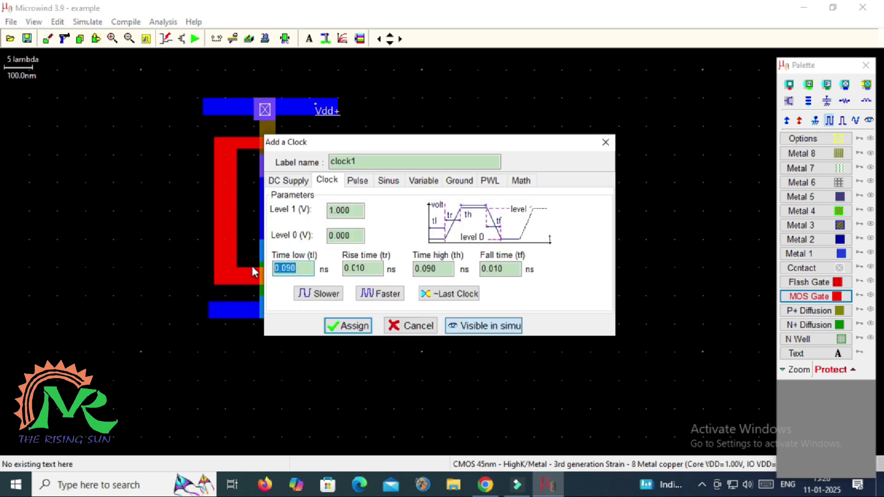
type("1")
key("Tab")
key("Tab")
type("1")
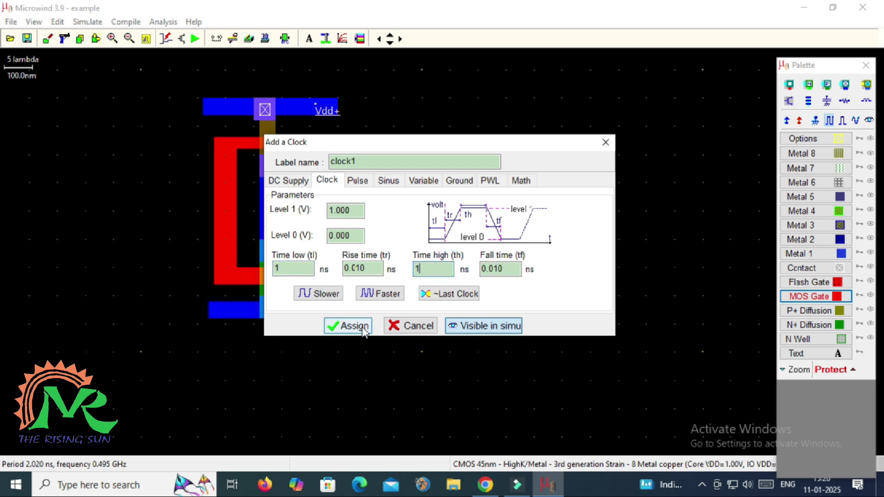
left_click(349, 326)
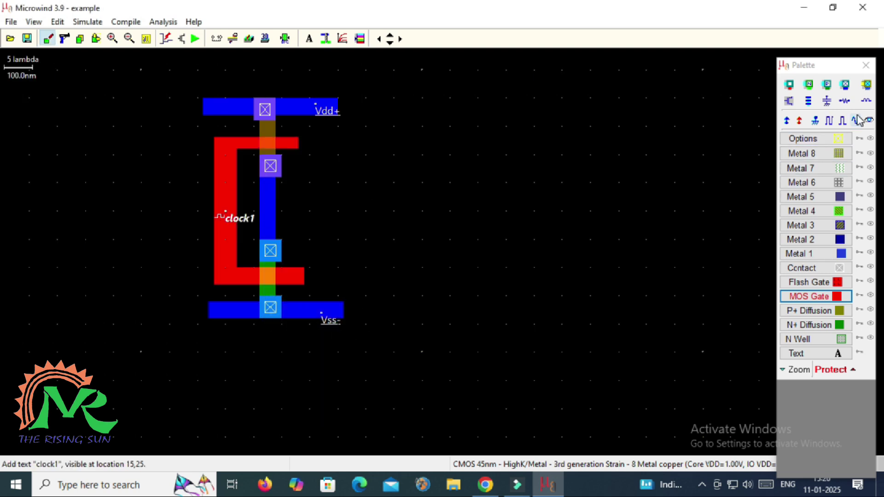
Label the output metal as the visible node s1
left_click(869, 120)
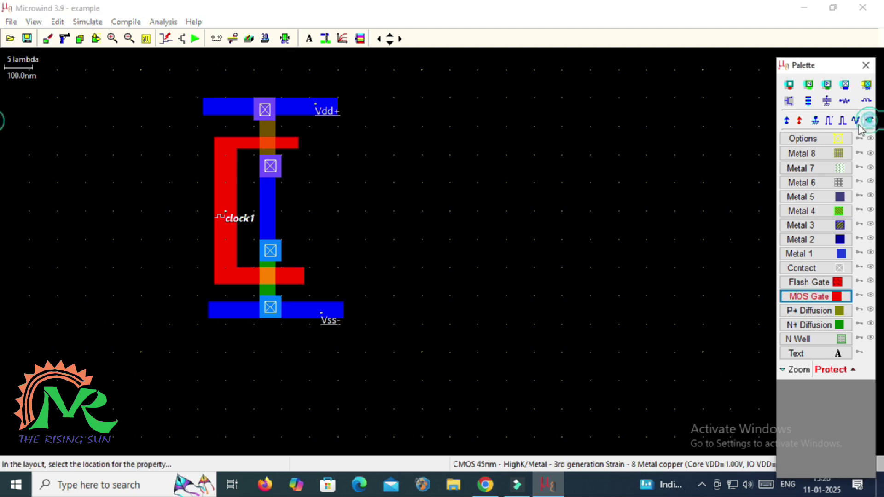
left_click(269, 215)
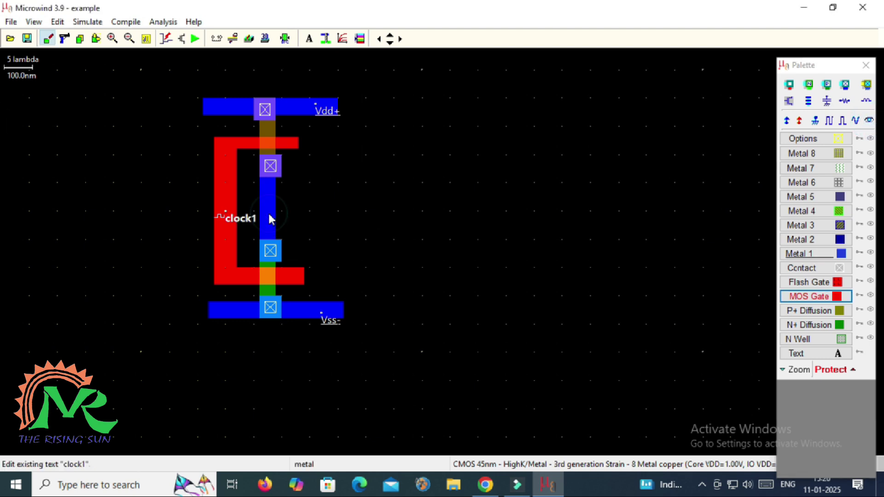
left_click(869, 121)
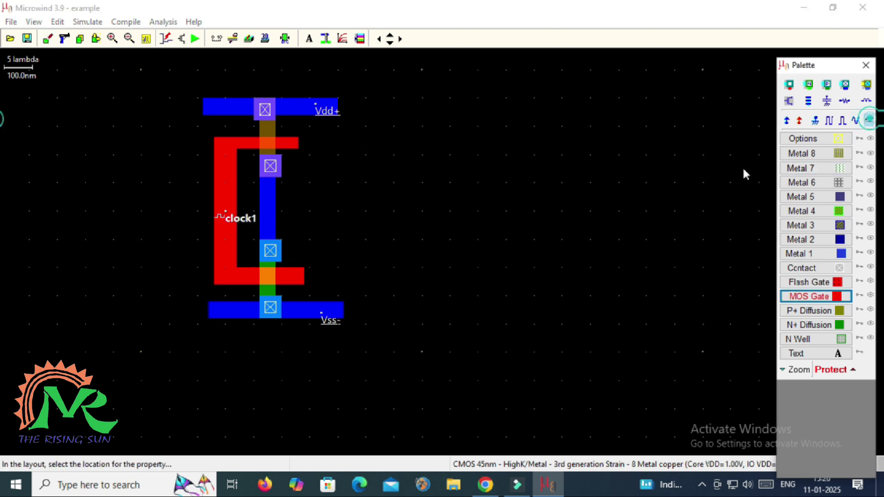
left_click(270, 203)
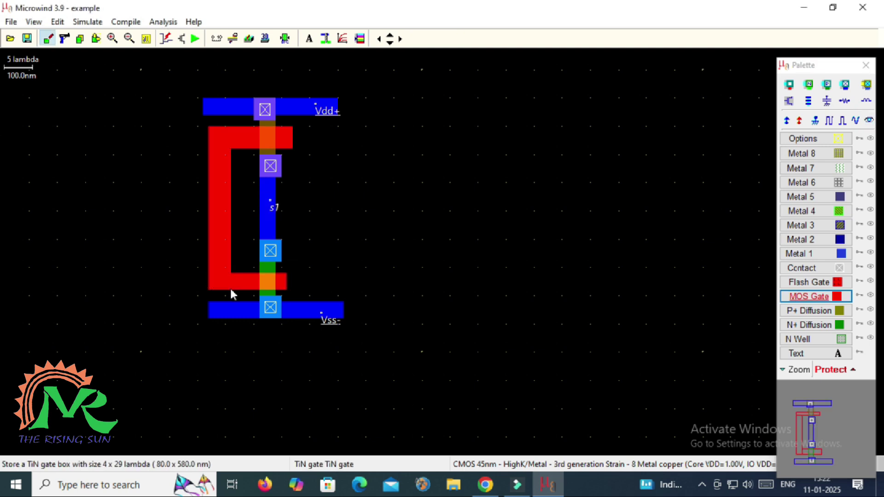
Attach a new clock2 input to the gate
left_click(830, 121)
left_click(224, 211)
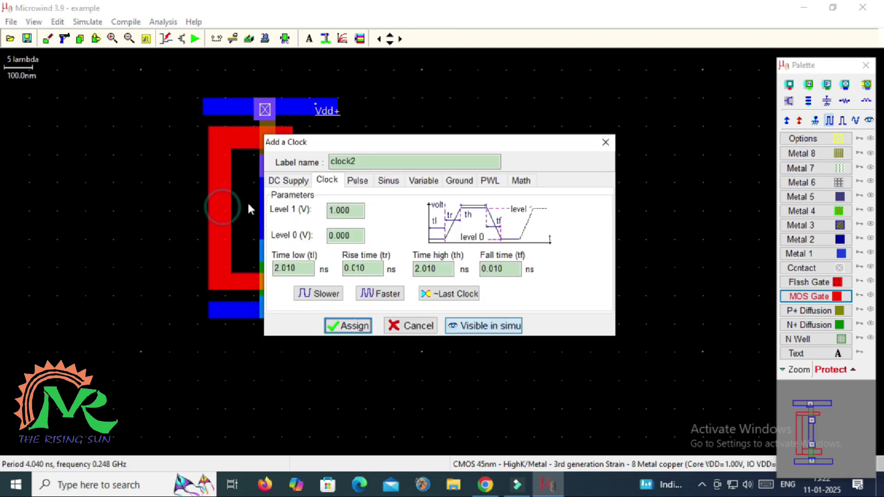
left_click(343, 327)
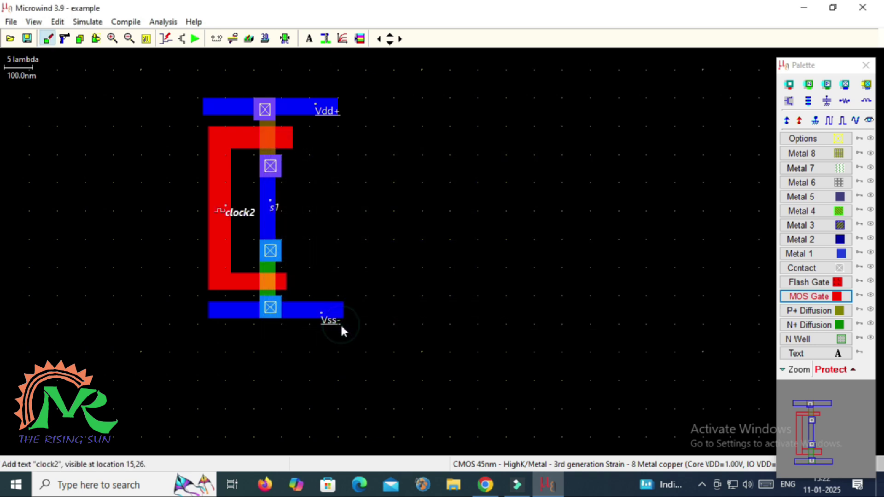
left_click(195, 39)
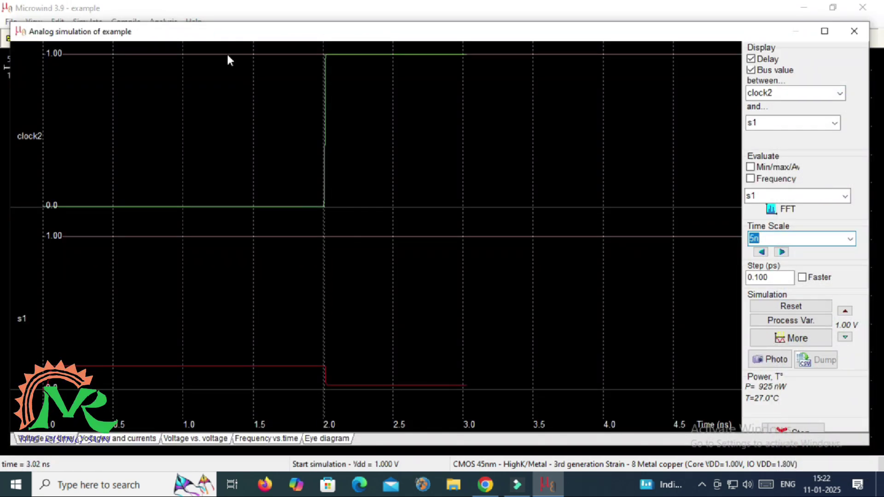
left_click(851, 239)
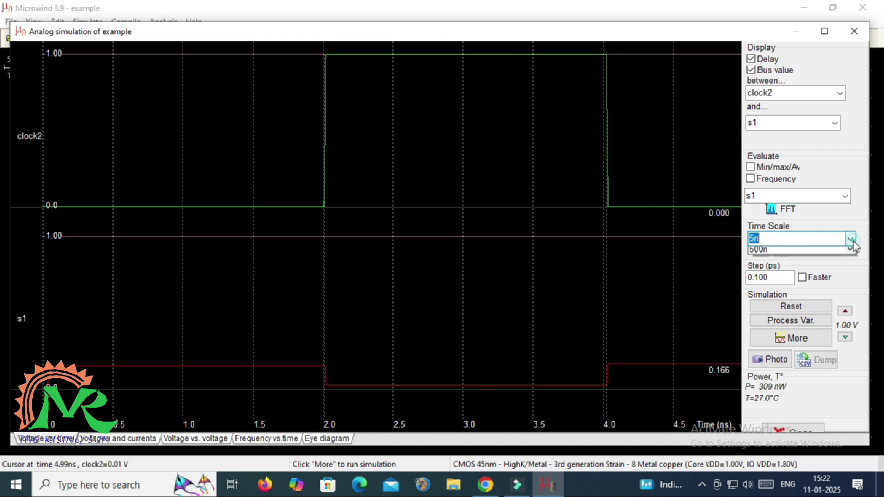
left_click(806, 275)
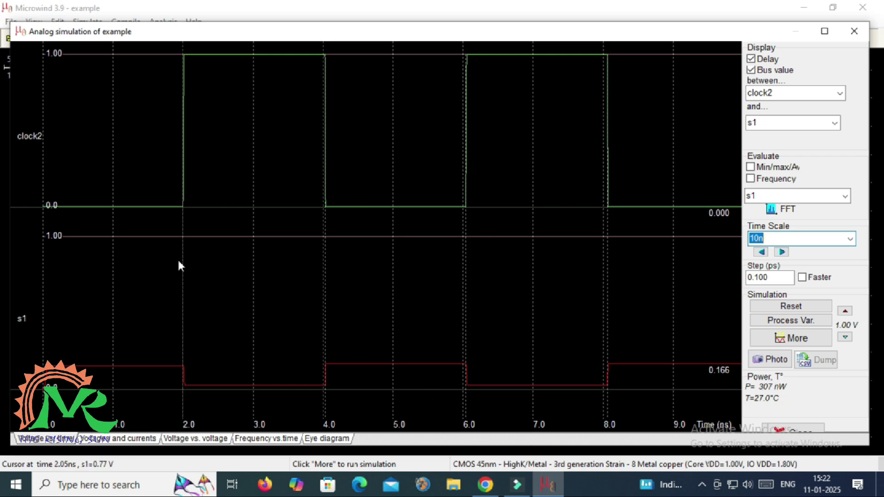
left_click(856, 37)
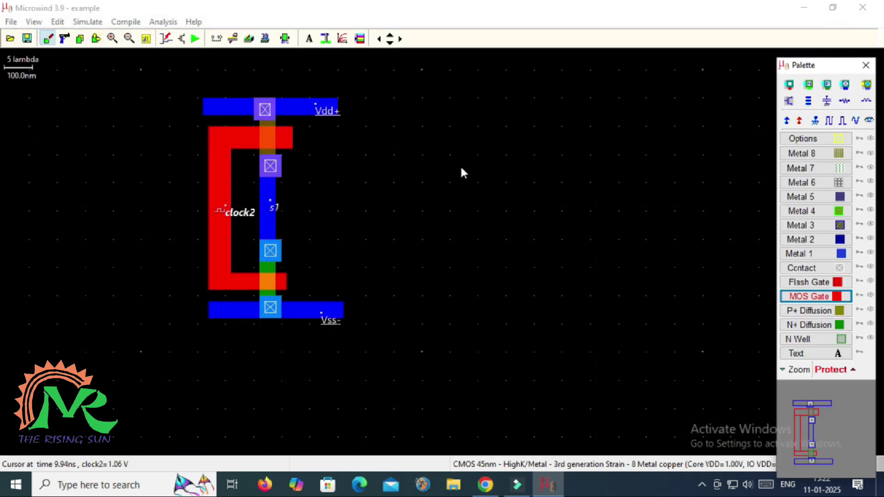